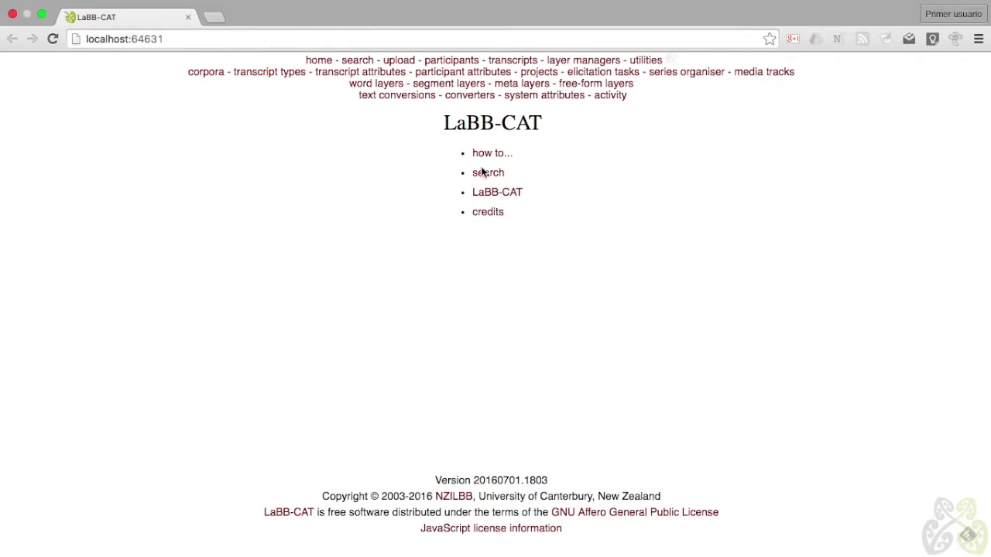
- Create a project named "formants" with the description "Formant measurements"
left_click(536, 72)
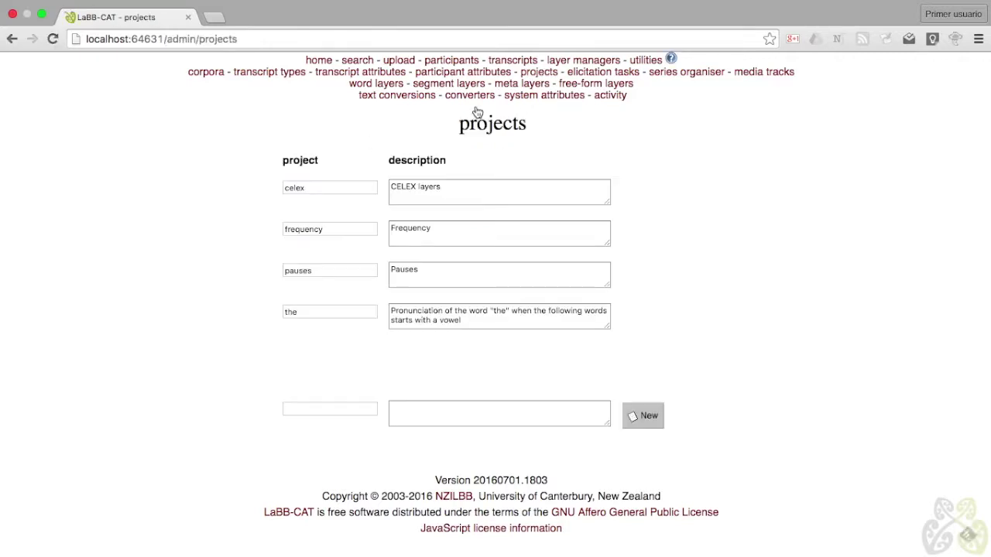
left_click(312, 410)
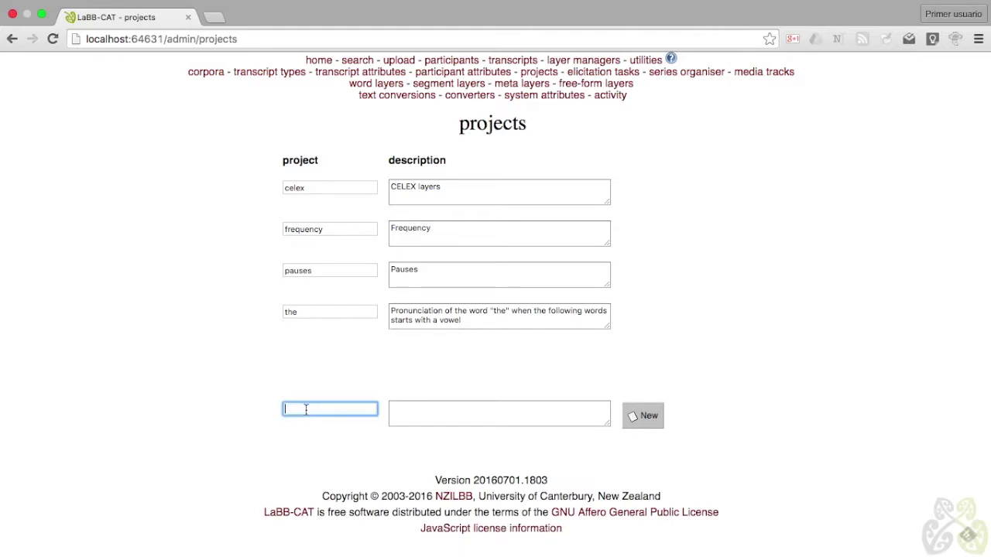
type("formatnt")
key("BackSpace")
key("BackSpace")
key("BackSpace")
type("nts")
key("Tab")
type("For")
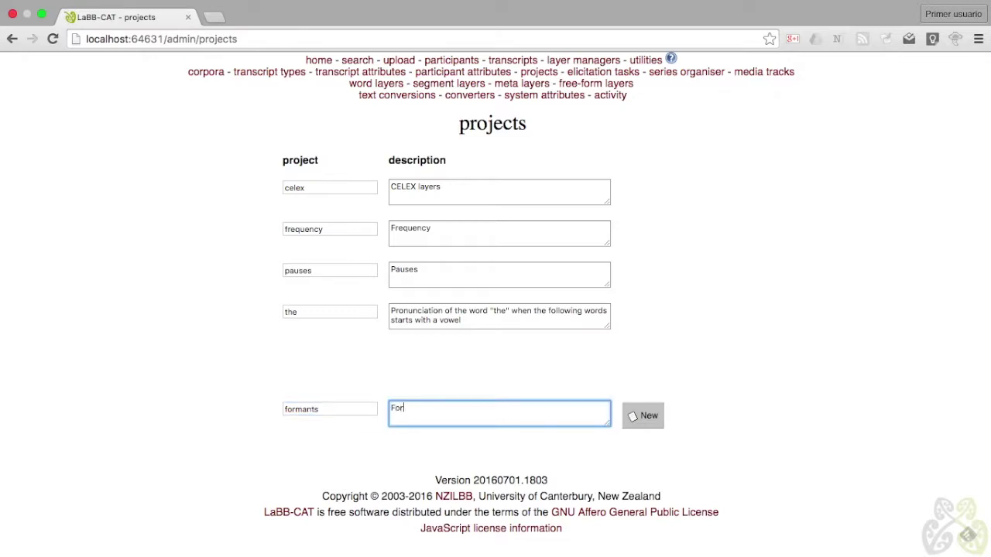
type("mant measurements")
left_click(655, 423)
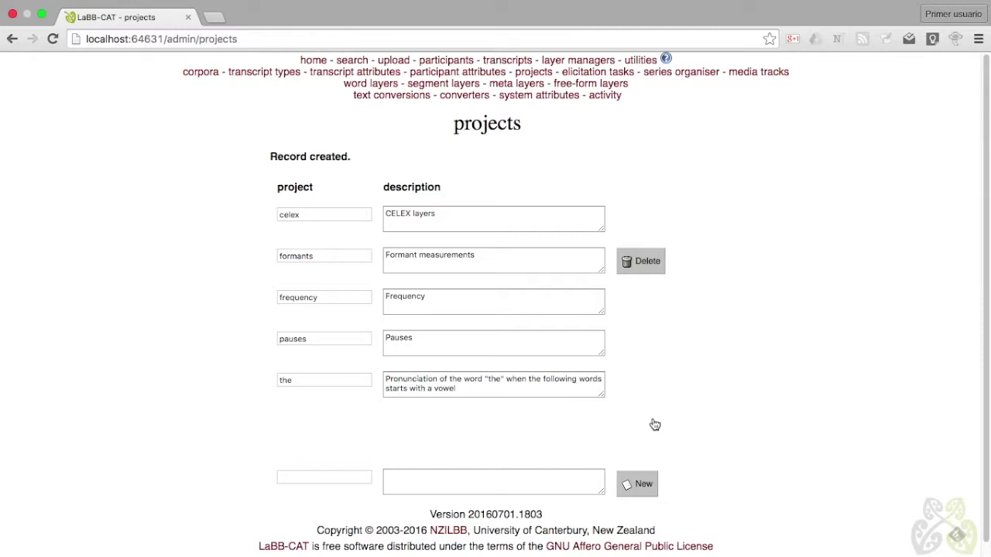
- Fill in a new segment layer with description "First Formant", short description "F1" and layer type Number
left_click(433, 87)
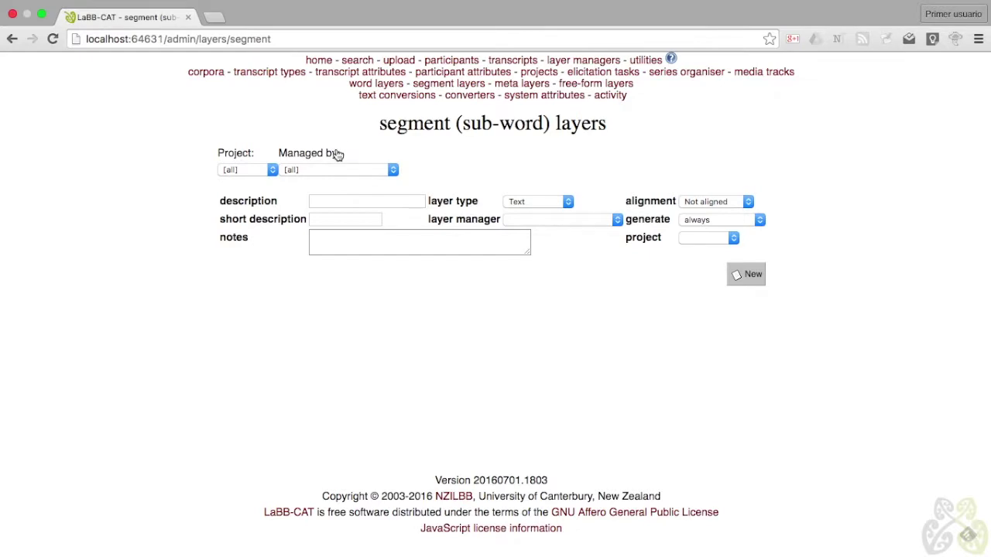
left_click(333, 201)
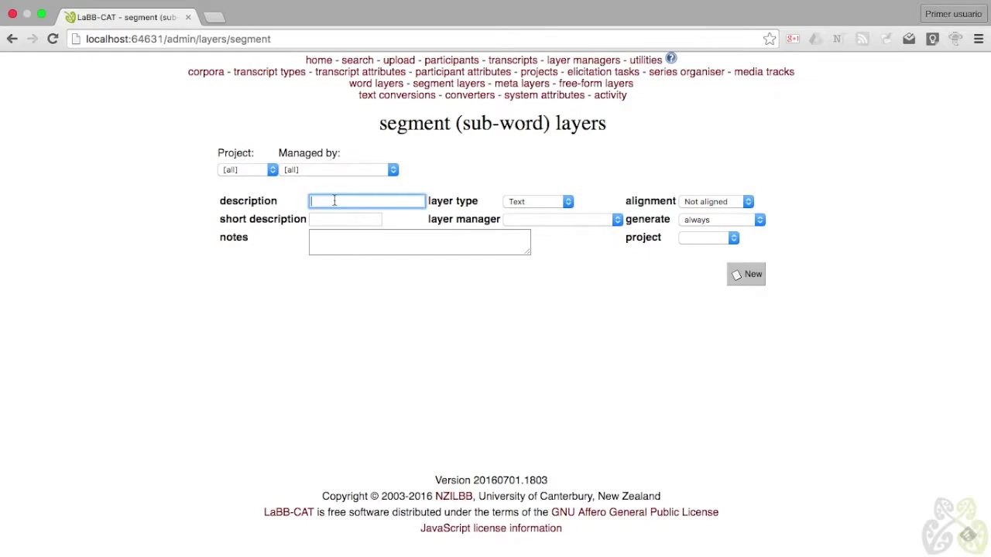
type("First Formant")
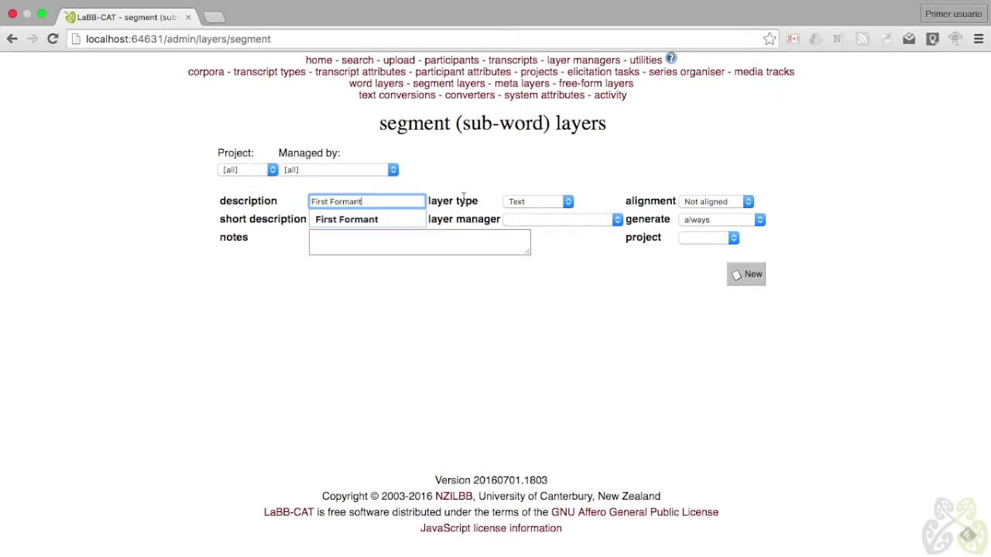
left_click(540, 201)
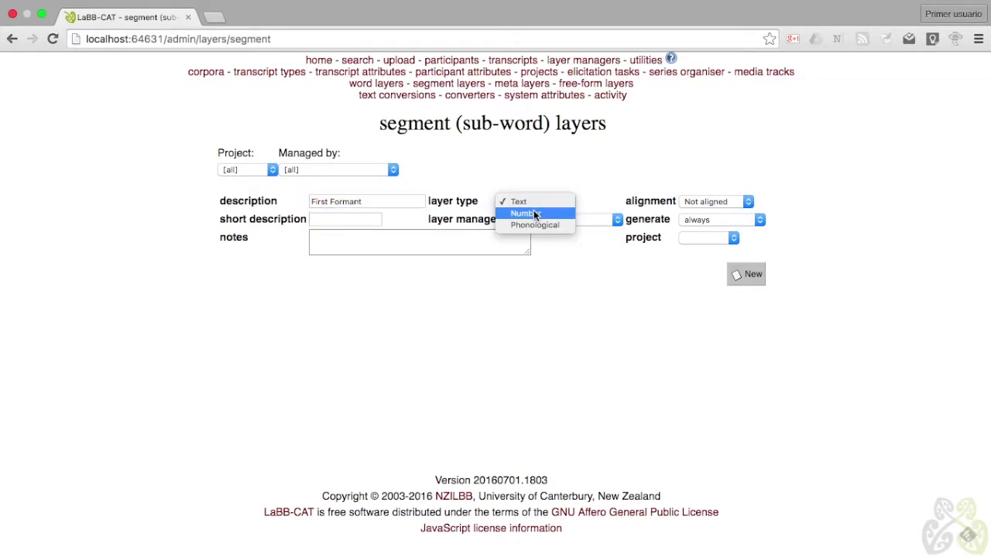
left_click(534, 213)
left_click(329, 223)
type("F1")
left_click(563, 252)
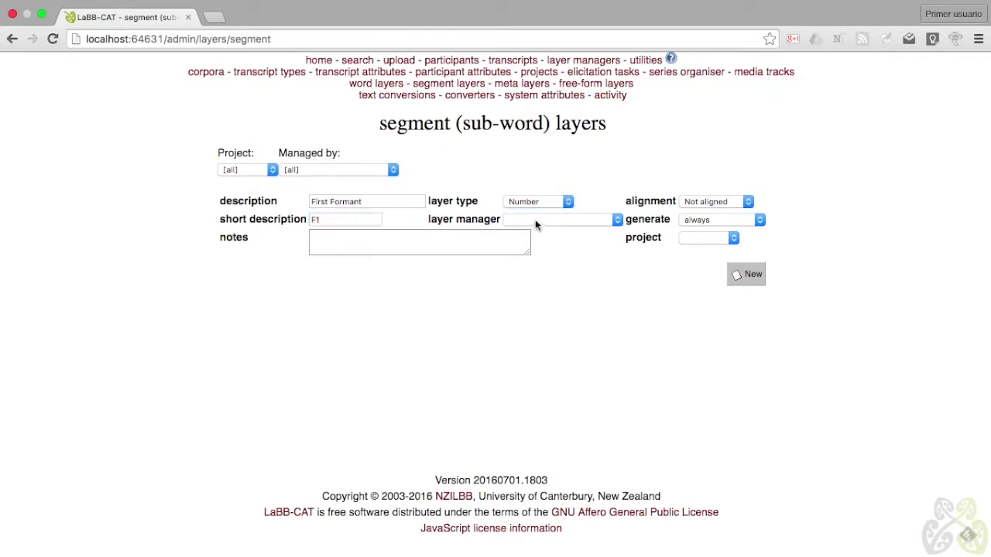
- Align the new layer by Time Stamps, assign it to the formants project and create it
left_click(717, 203)
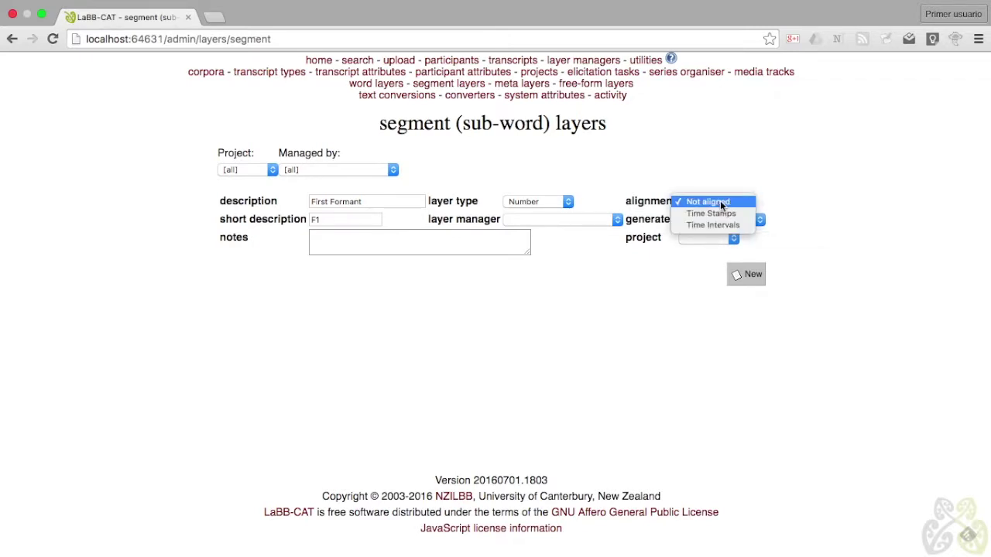
left_click(715, 214)
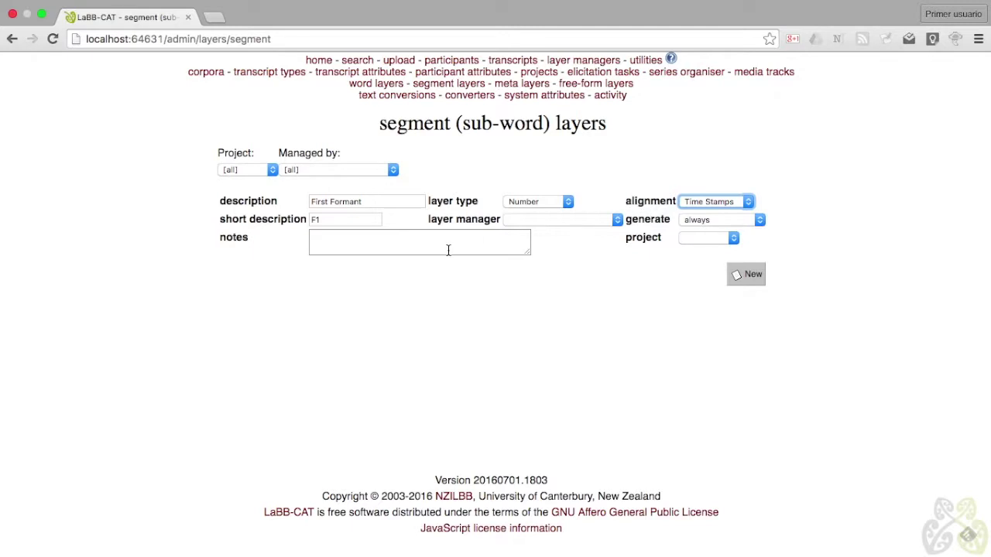
left_click(726, 240)
left_click(713, 264)
left_click(754, 277)
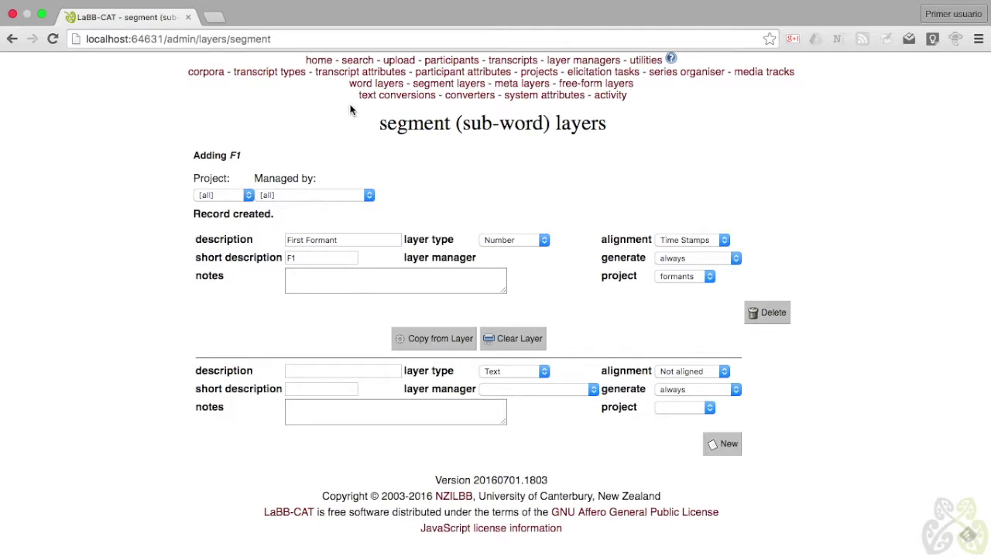
- Start a layered search across all participants and add the segments layer to the search matrix
left_click(361, 60)
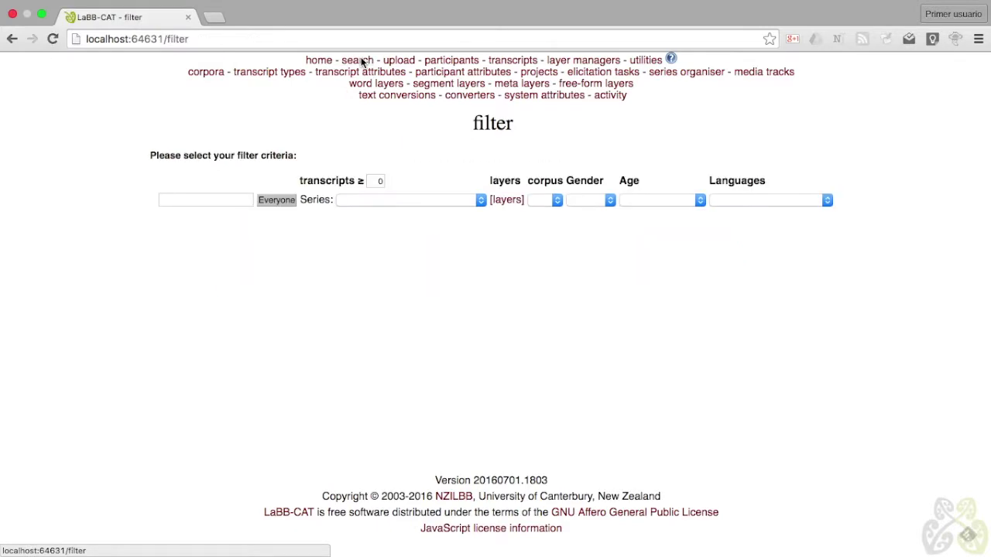
left_click(276, 200)
scroll(277, 200, "down", 5)
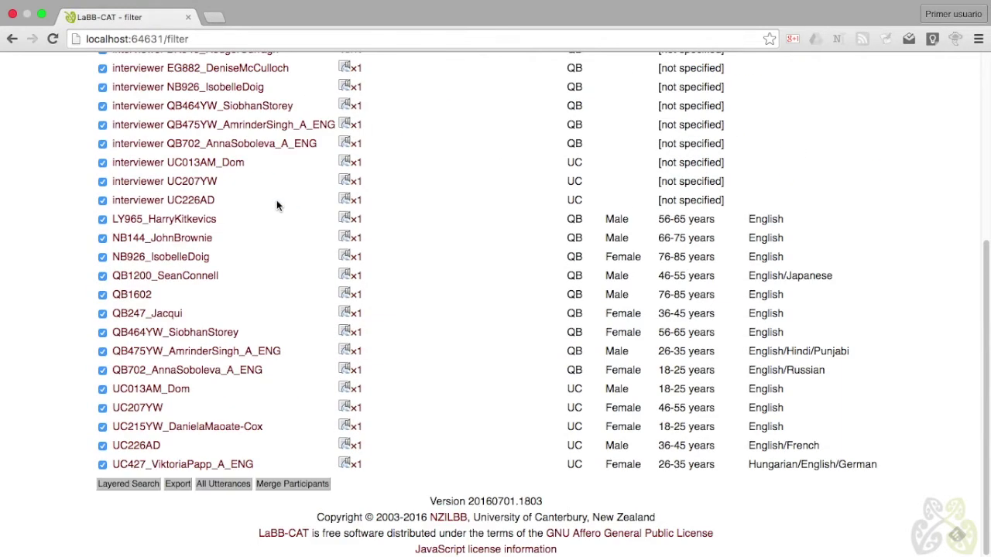
left_click(129, 483)
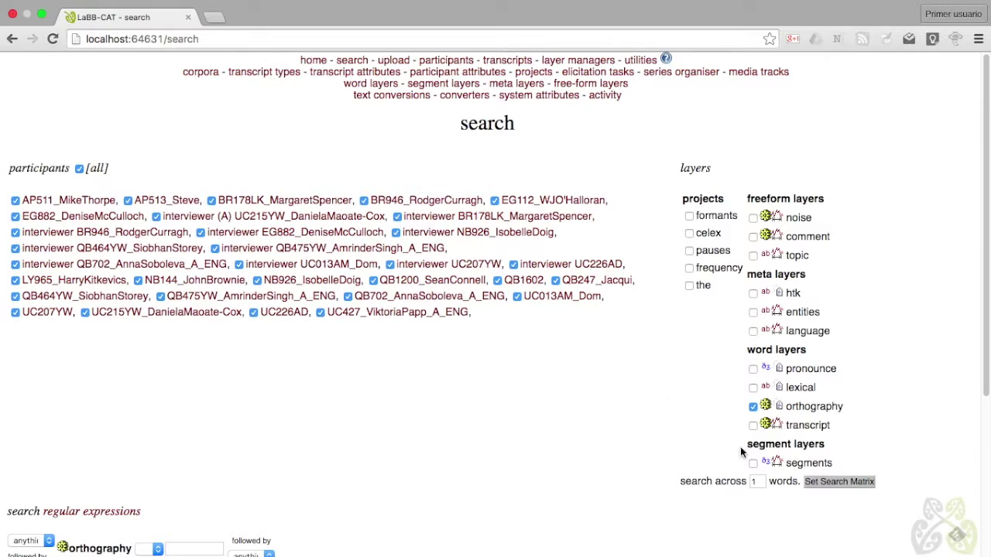
left_click(753, 462)
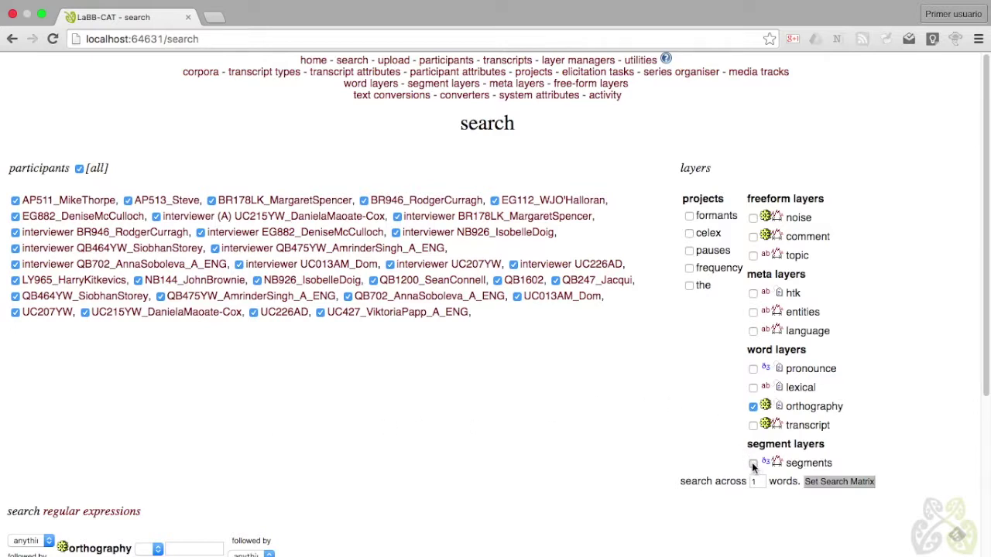
left_click(843, 482)
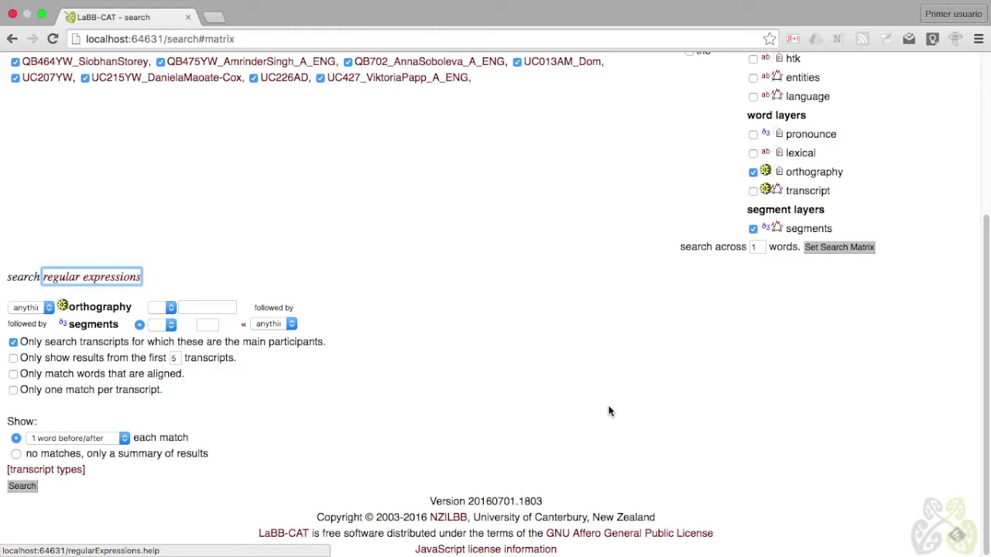
- Set the segments search pattern to "i"
left_click(201, 326)
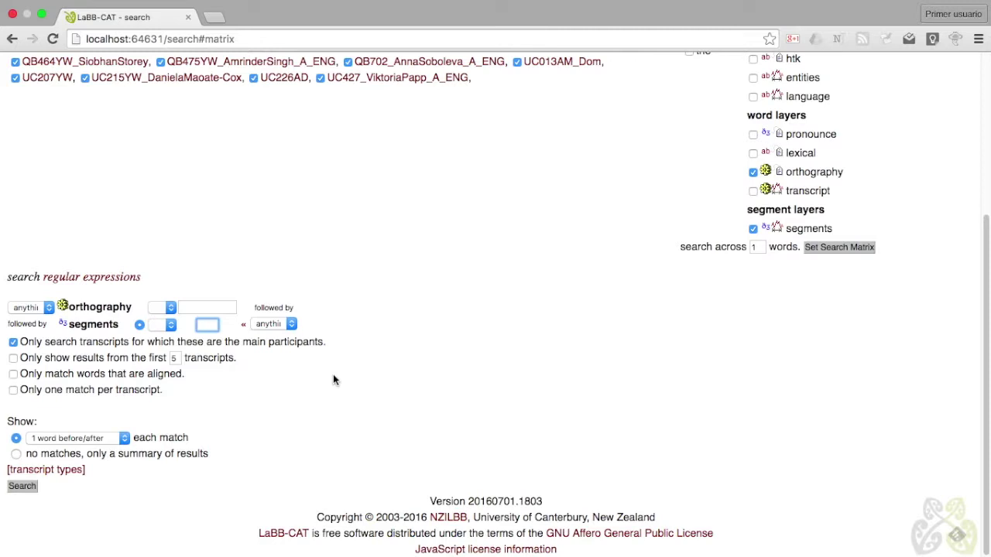
type("i")
left_click(258, 421)
left_click(209, 325)
type(".*IN")
left_click(298, 460)
left_click(217, 325)
key("BackSpace")
key("BackSpace")
key("BackSpace")
key("BackSpace")
- Limit the search to words that are aligned and run it
left_click(255, 397)
left_click(13, 376)
left_click(31, 489)
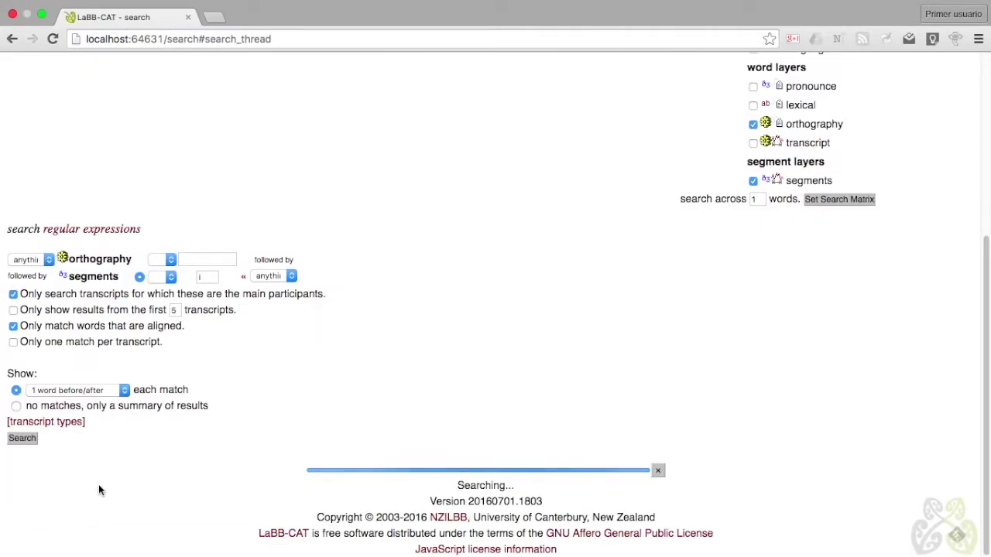
- Look through the search results and open the transcript at the first match, "the"
scroll(103, 480, "down", 5)
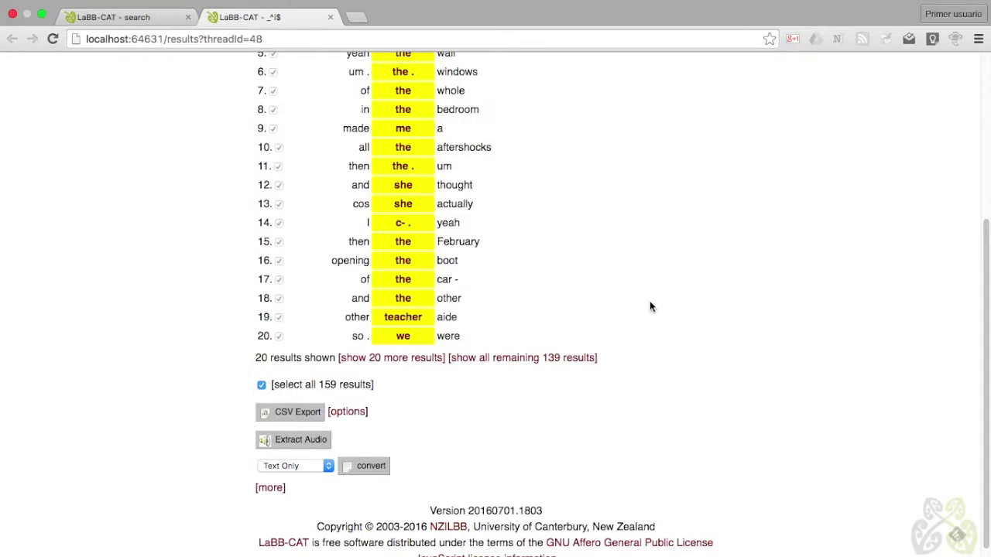
scroll(649, 315, "up", 3)
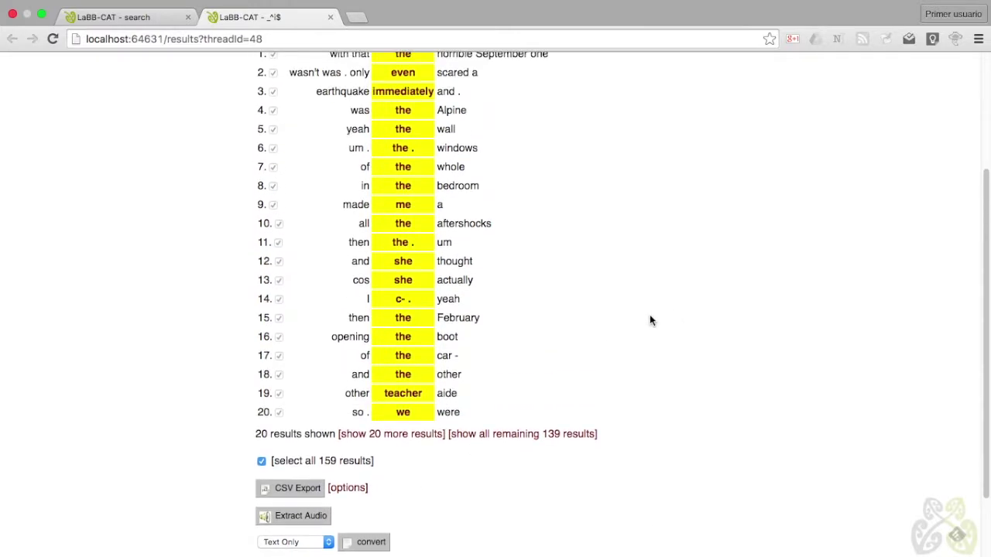
scroll(649, 321, "up", 1)
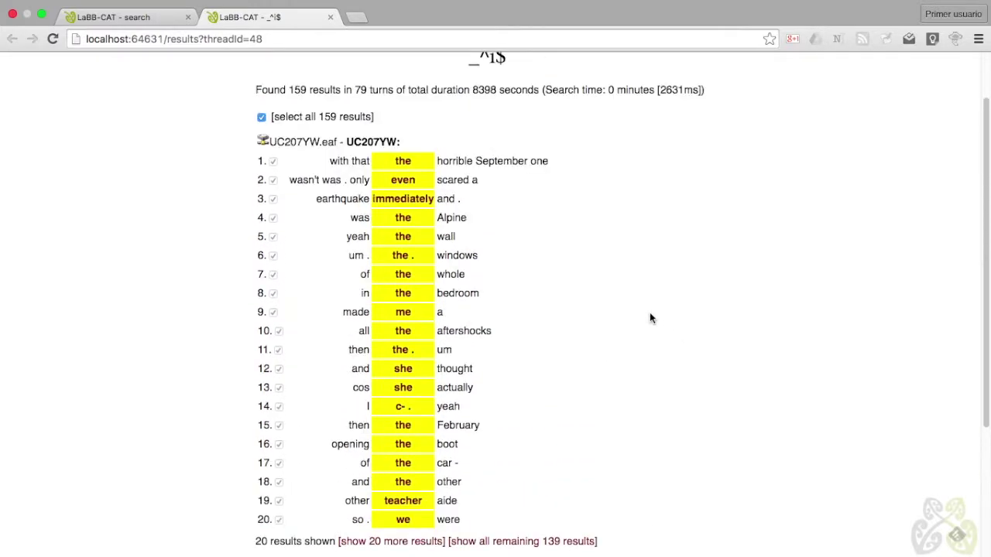
left_click(403, 162)
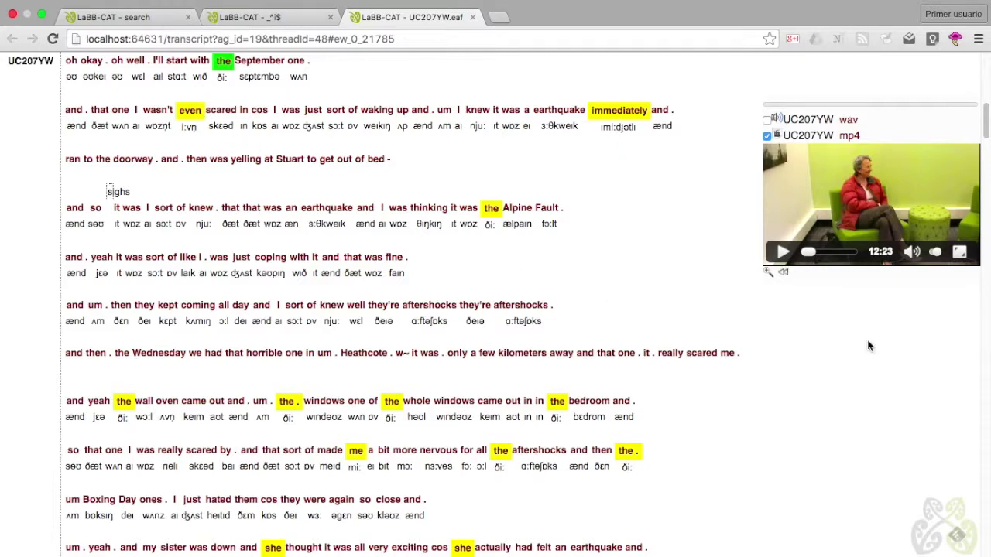
- Show the formants project with empty layers included, and display the F1 layer in the transcript
left_click_drag(986, 132, 986, 80)
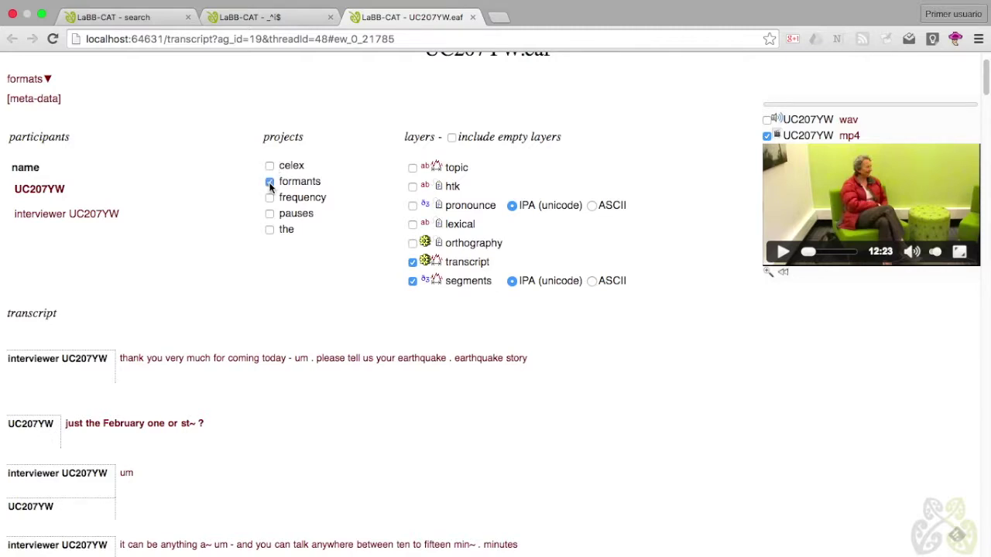
left_click(452, 138)
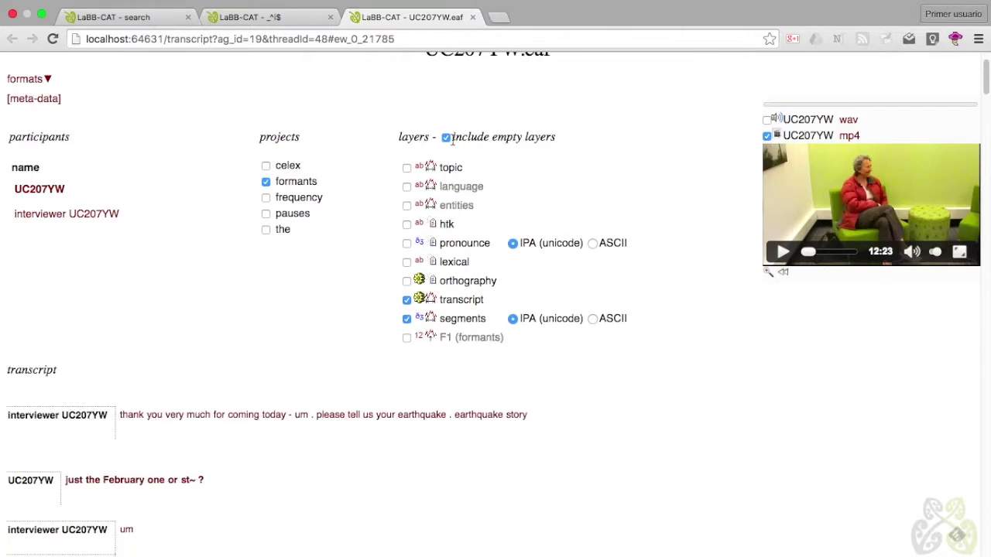
left_click(407, 339)
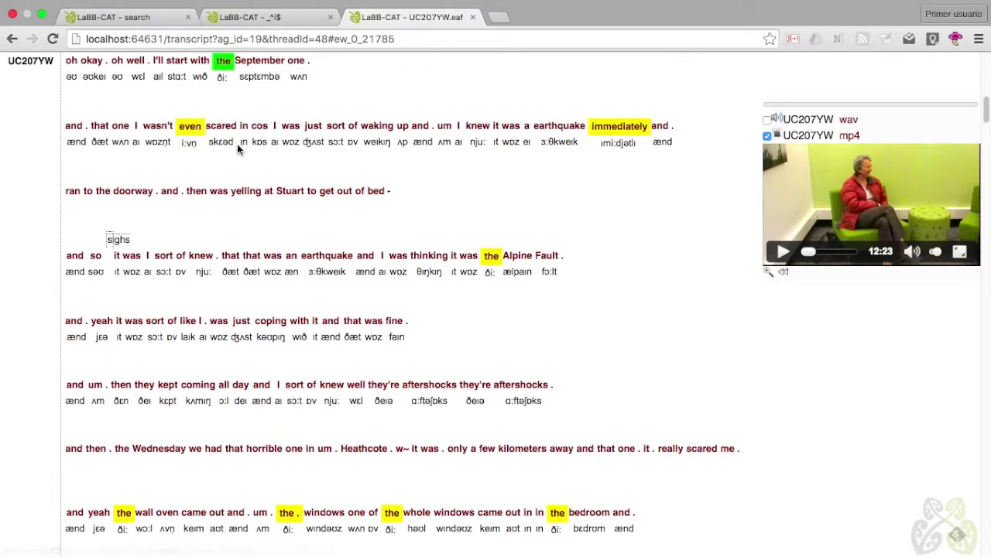
- Open the Text Grid of the utterance containing "even" in Praat and reposition its editor window
left_click(191, 131)
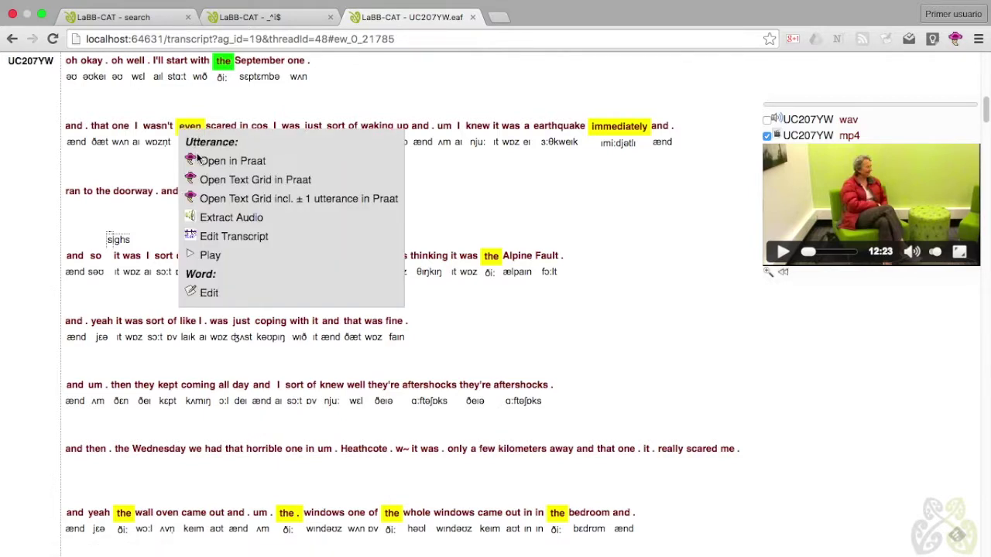
left_click(274, 182)
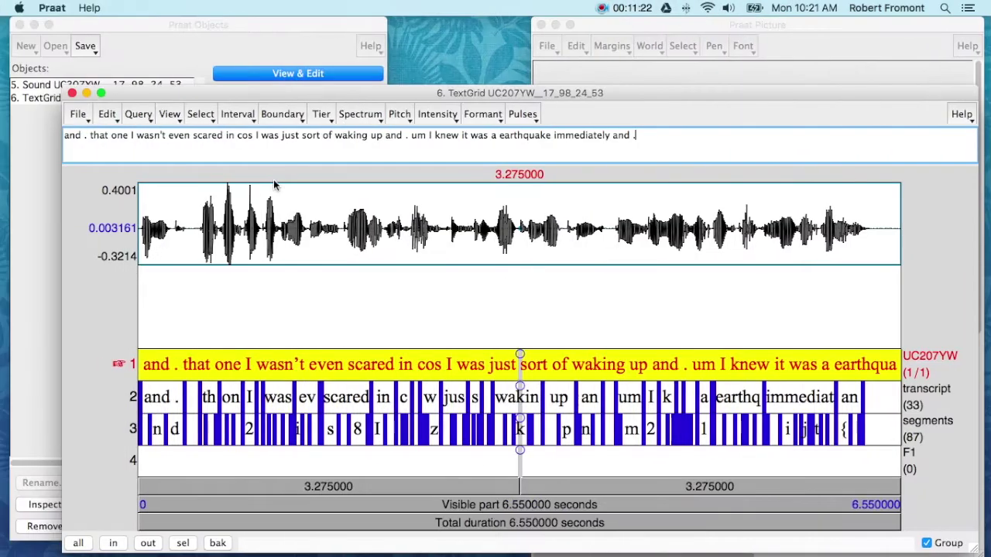
left_click(466, 96)
left_click_drag(466, 96, 441, 86)
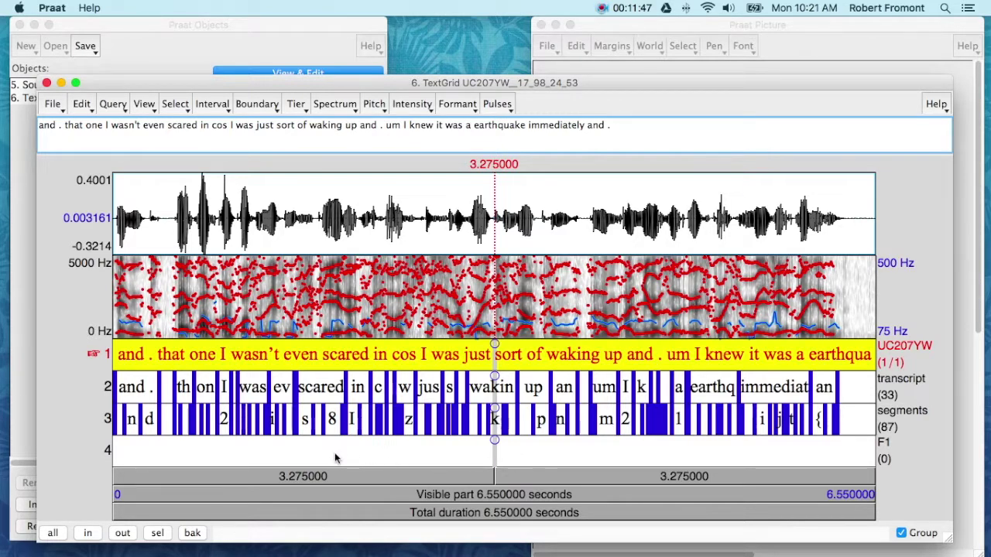
- Zoom in on the word "even" in the TextGrid, select its transcript interval and play it
key("super+i")
key("super+i")
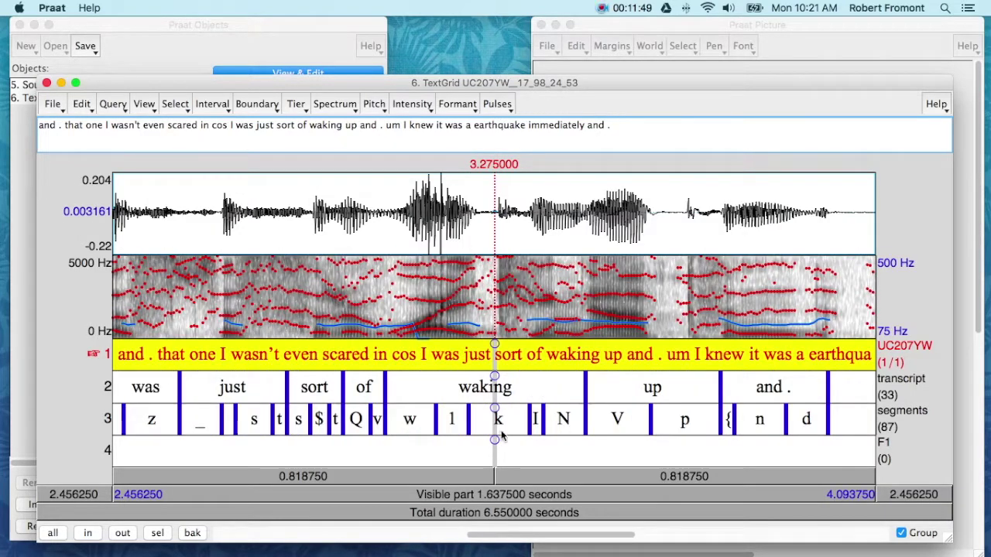
left_click_drag(488, 534, 232, 534)
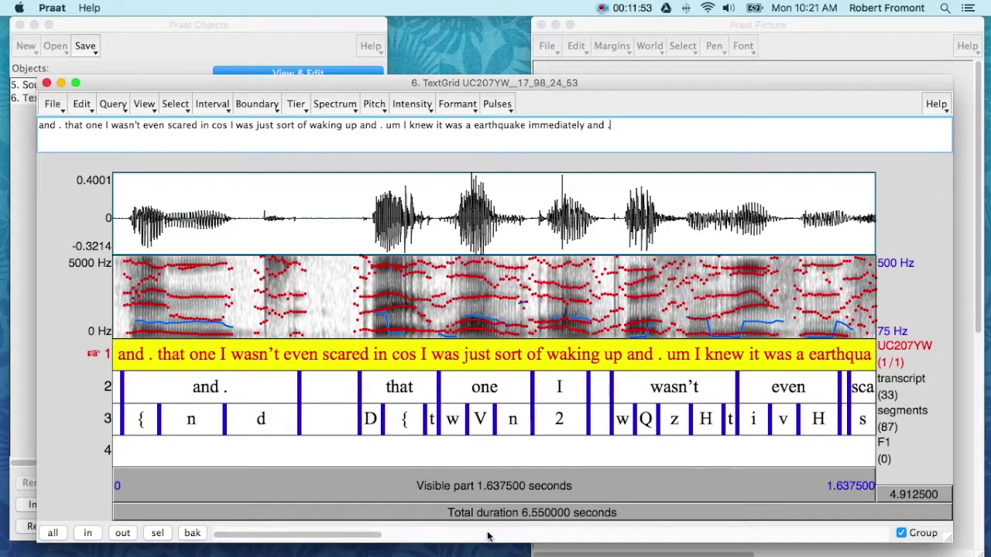
left_click_drag(378, 533, 420, 540)
left_click(569, 389)
left_click(576, 476)
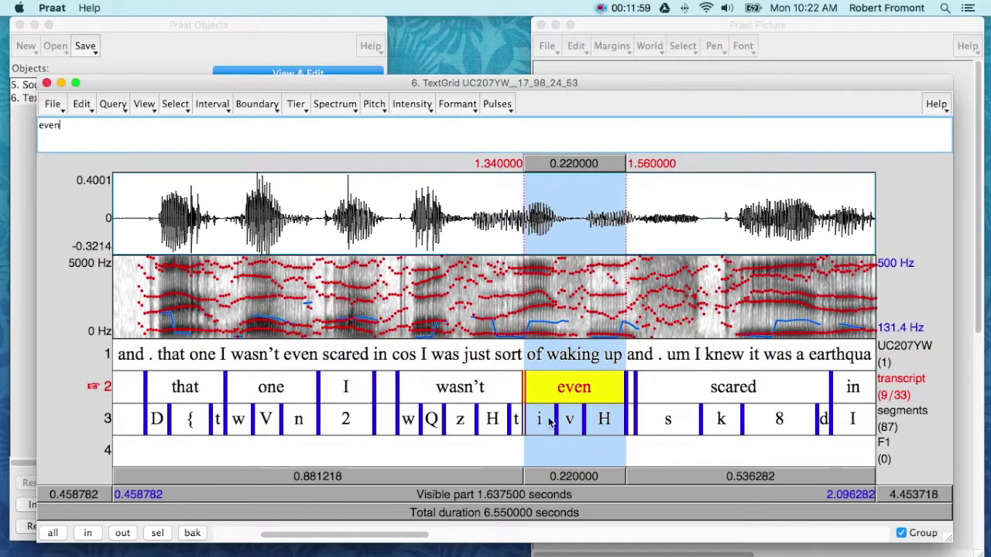
- Play the "i" segment of "even" and measure its first formant at about the segment's midpoint
left_click(550, 421)
left_click(541, 477)
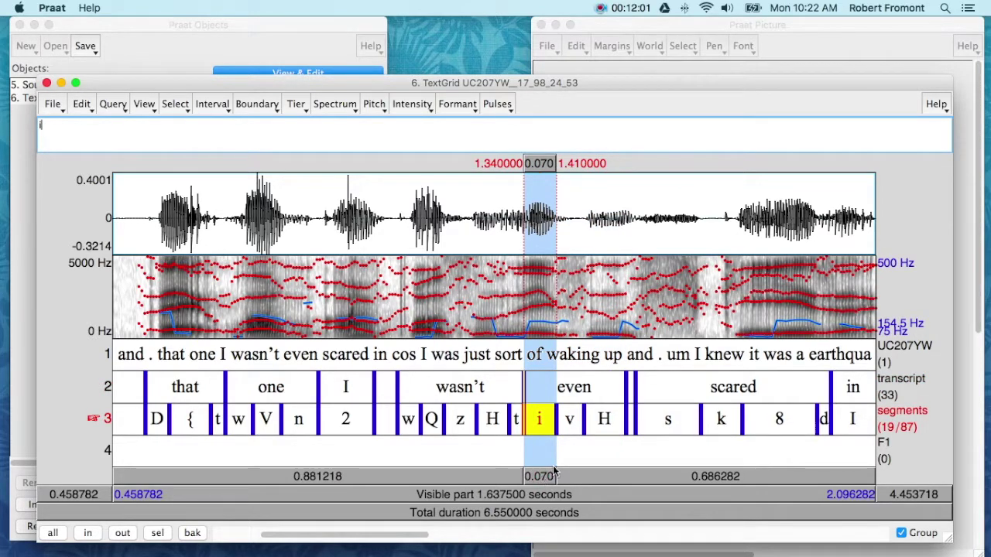
left_click(540, 295)
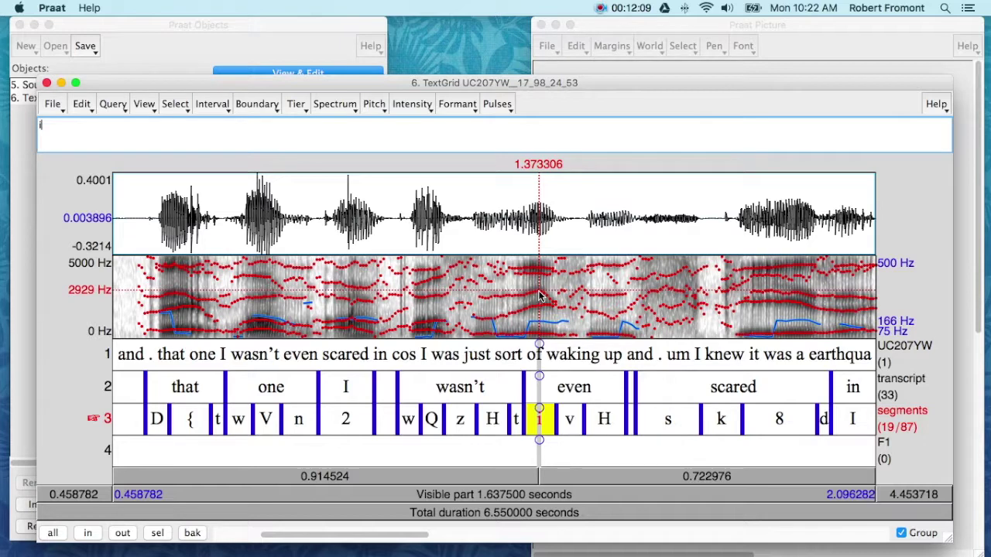
key("F1")
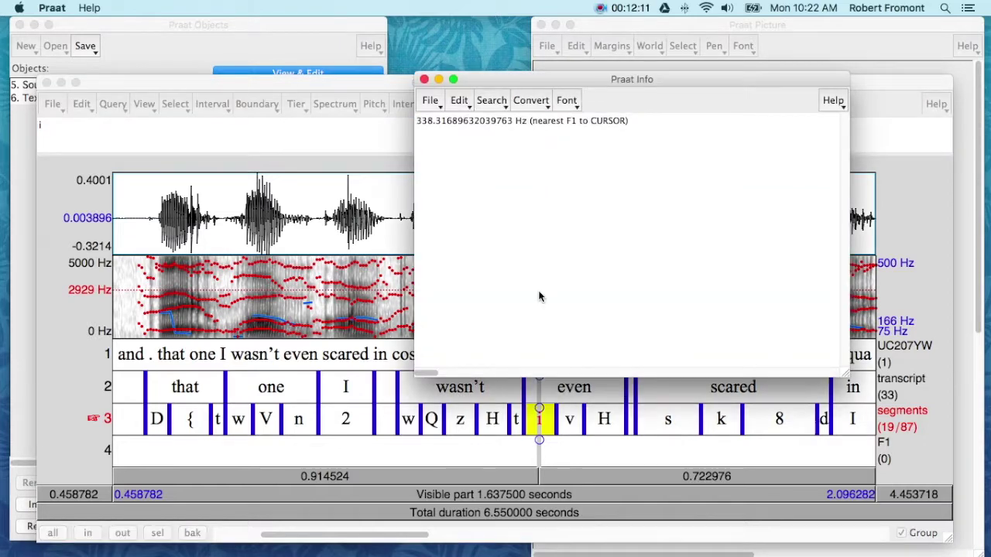
- Copy the measured first formant value without its unit and close the measurement report
left_click_drag(513, 121, 416, 120)
key("super+c")
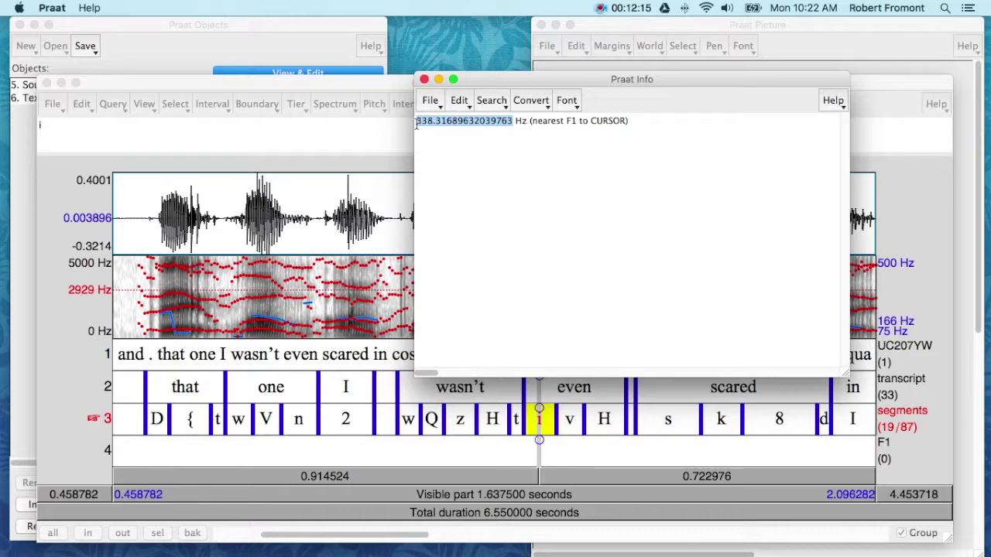
left_click(424, 78)
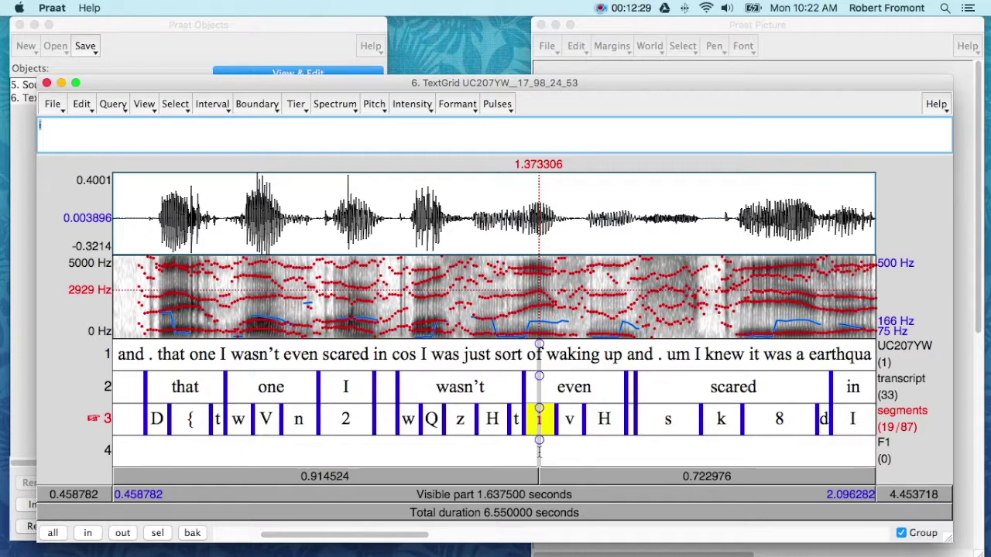
- Relabel the "i" segment of "even" as "$" and add 338.31689632039763 at the cursor on the F1 tier
type("S")
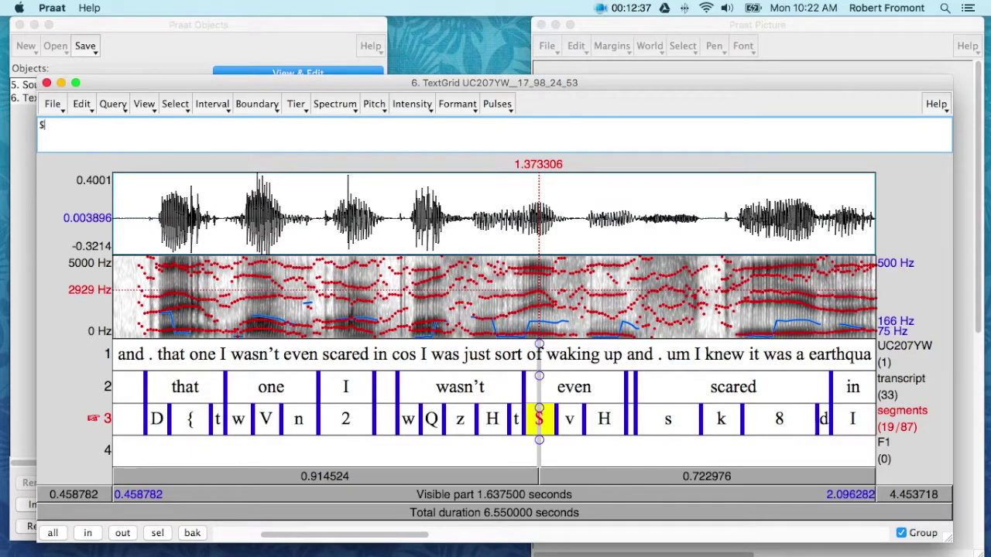
key("alt+Down")
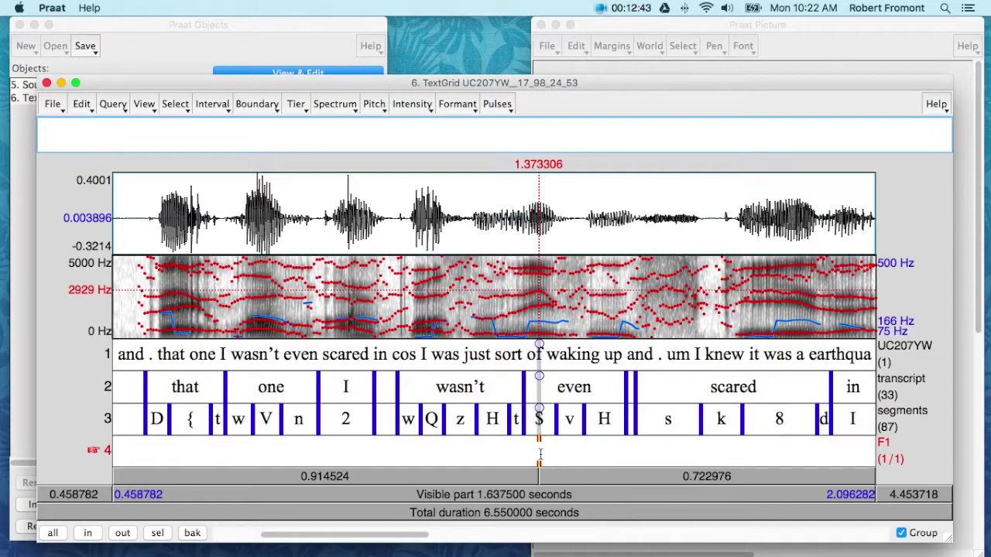
key("super+v")
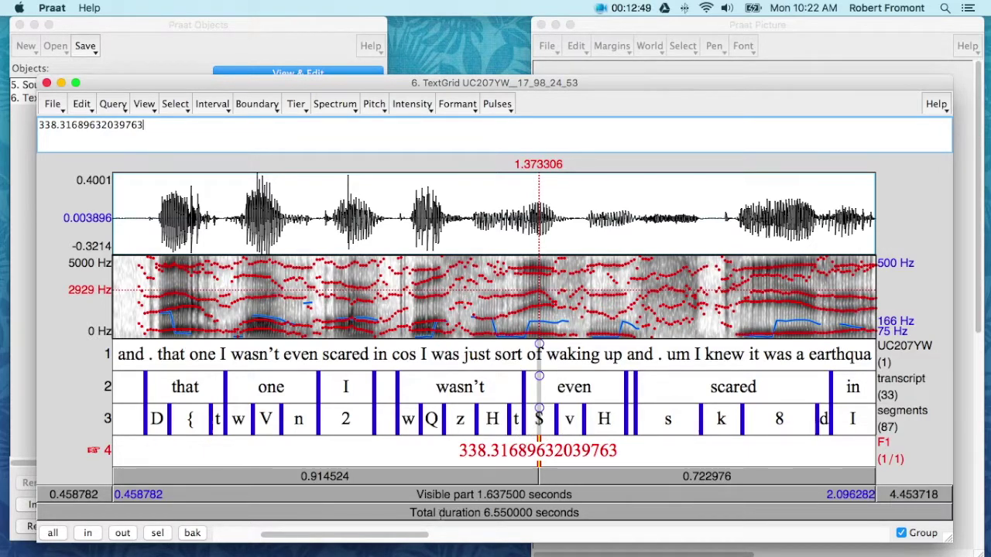
- Play "immediately" and its "i" segment, and measure the first formant at about the segment's midpoint
left_click_drag(410, 534, 831, 517)
left_click(616, 382)
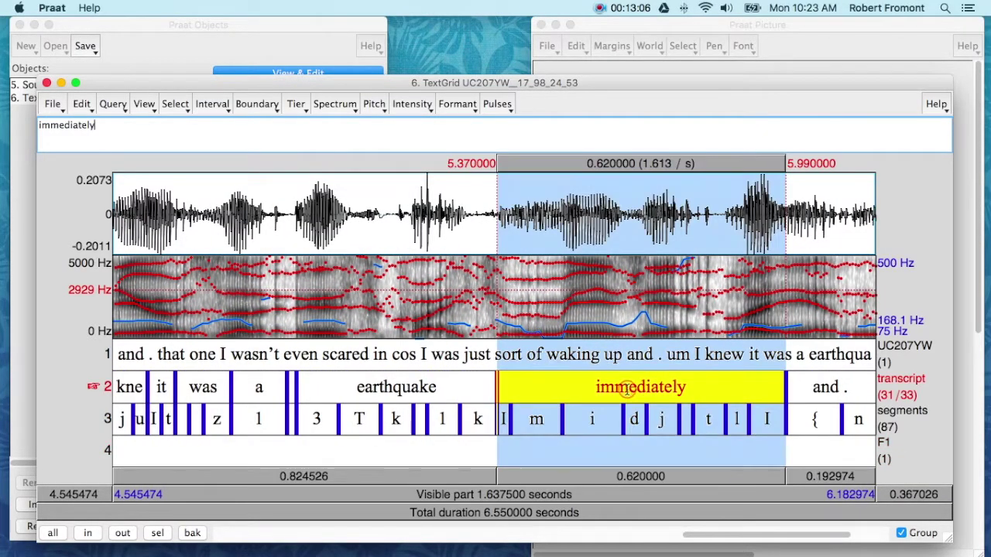
left_click(639, 475)
left_click(592, 419)
left_click(596, 475)
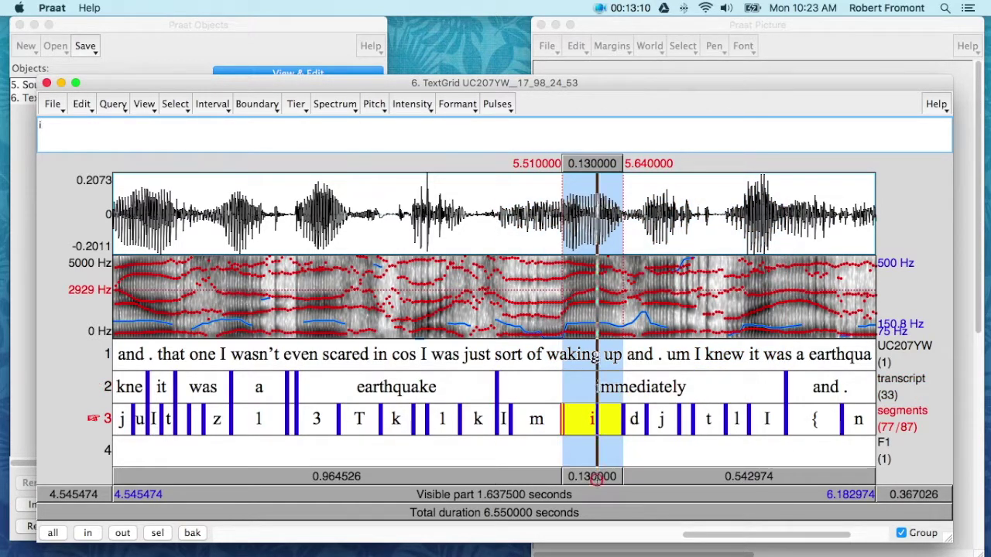
left_click(592, 296)
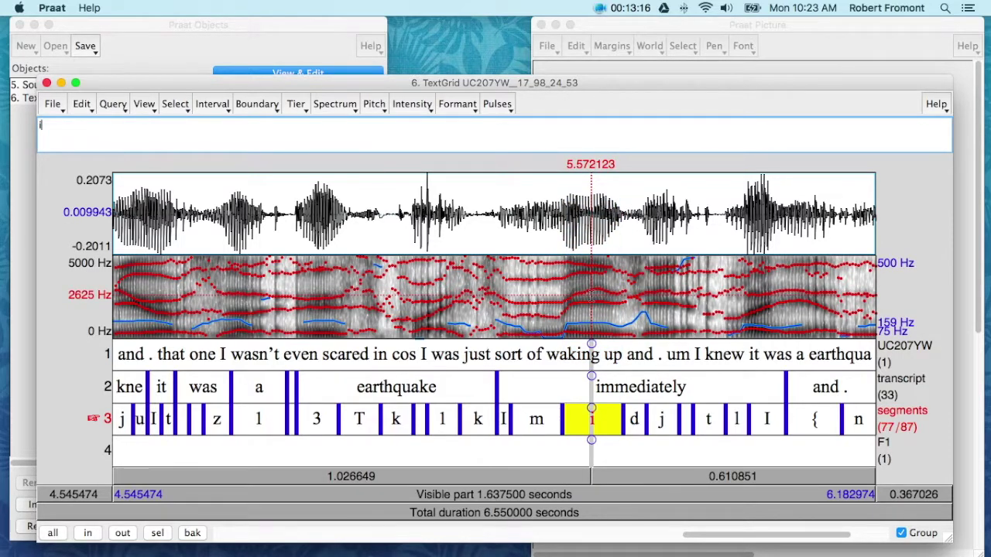
key("F1")
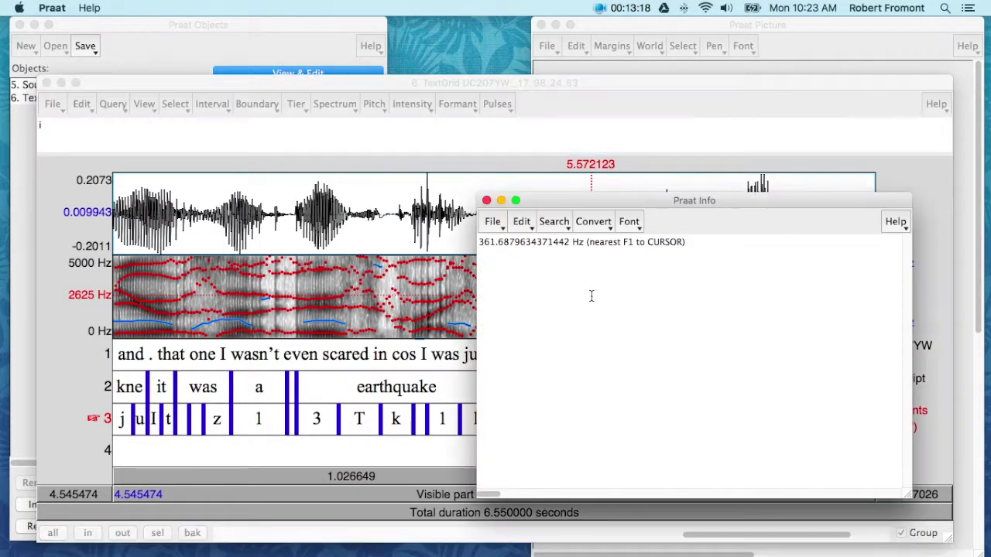
- Copy the reported value 361.6879634371442 and add it at the cursor on the F1 tier under the "i" of "immediately"
left_click_drag(571, 242, 465, 243)
key("super+c")
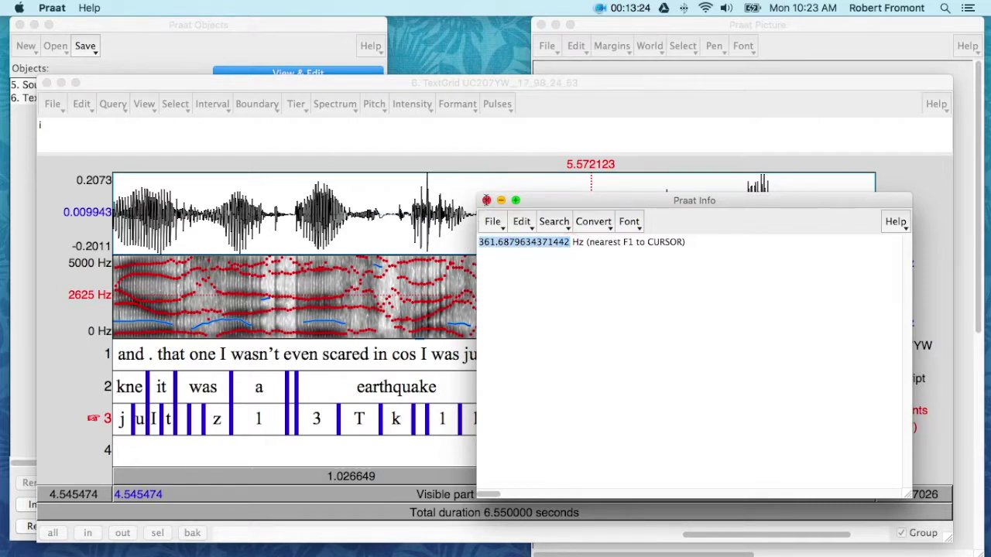
left_click(486, 200)
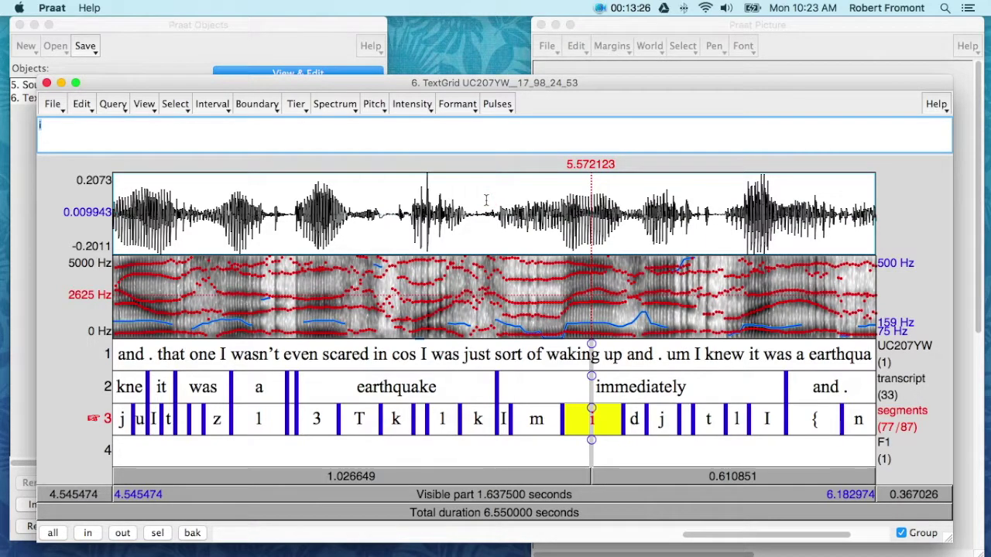
key("alt+Down")
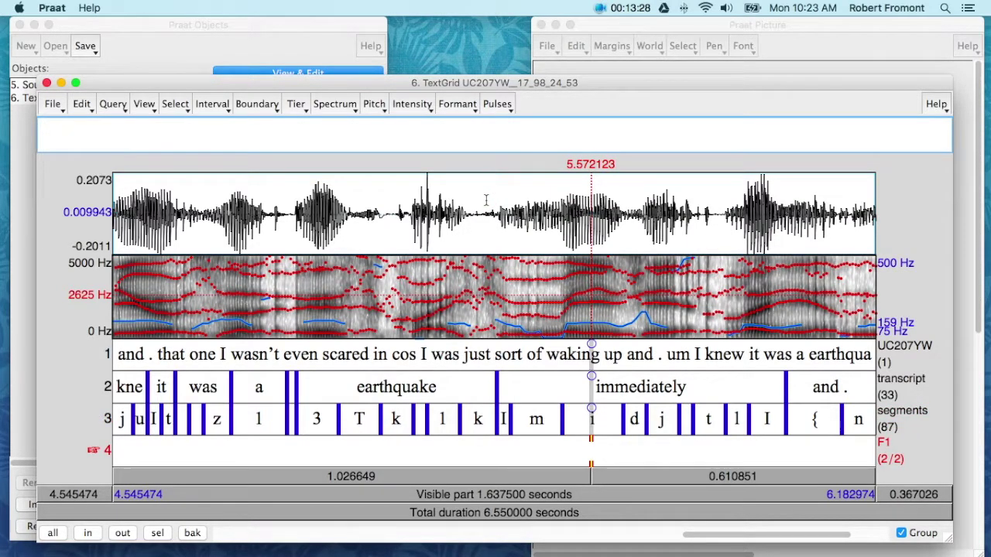
key("super+v")
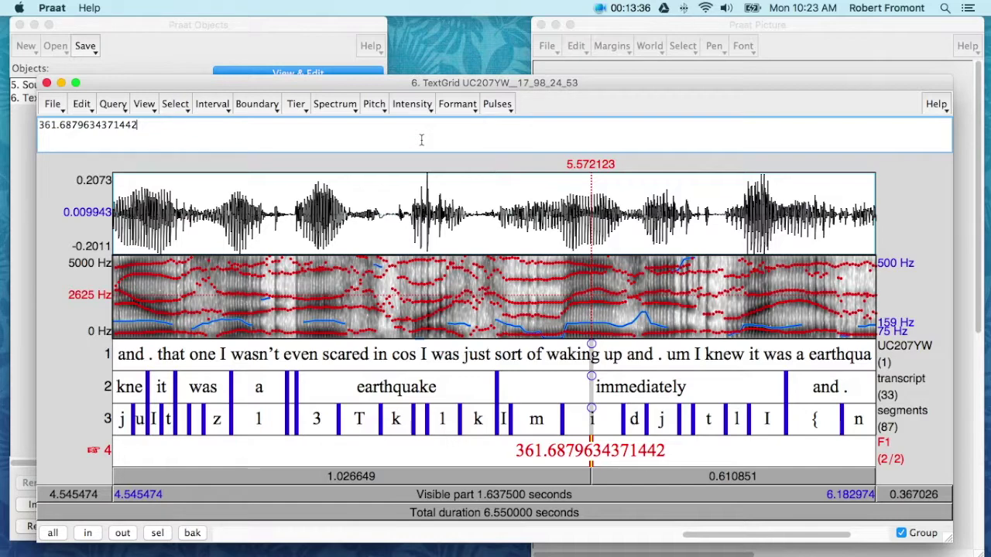
- Return to the LaBB-CAT transcript, import the TextGrid changes, and reload the page with form resubmission
key("super+Tab")
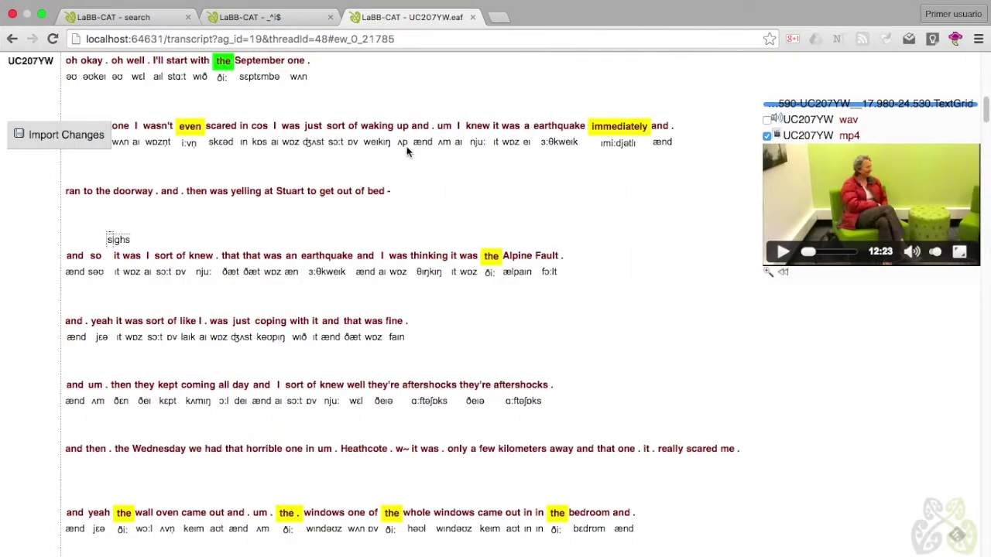
left_click(53, 138)
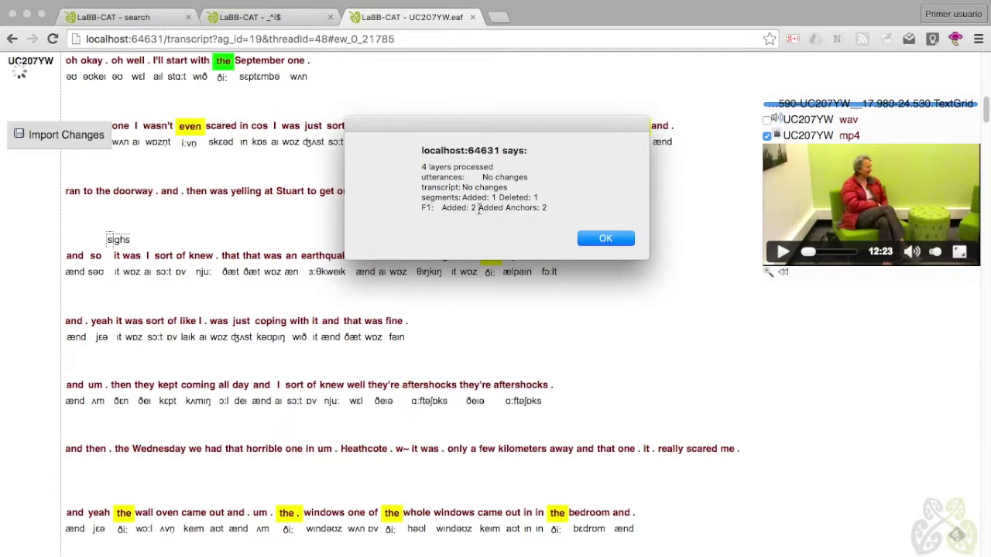
left_click(607, 239)
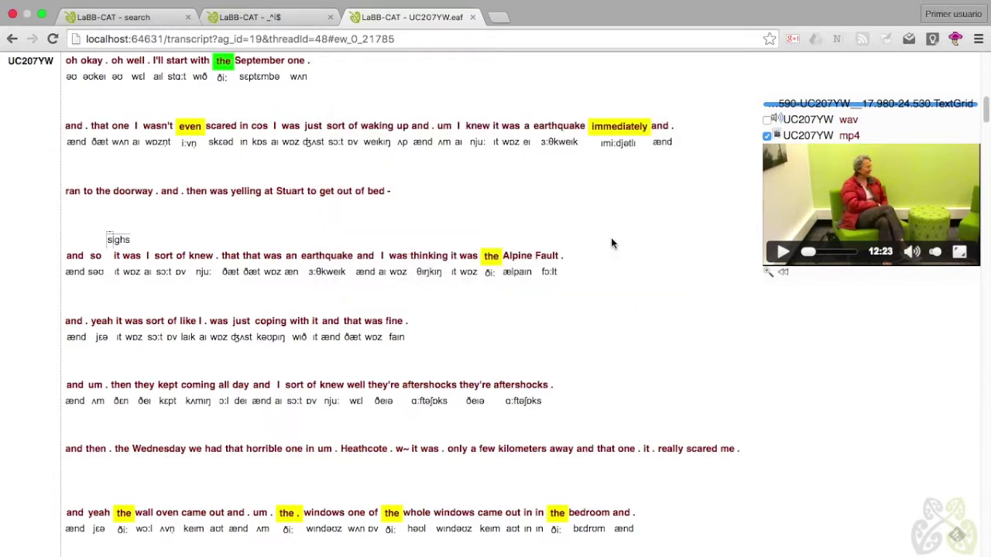
left_click(54, 38)
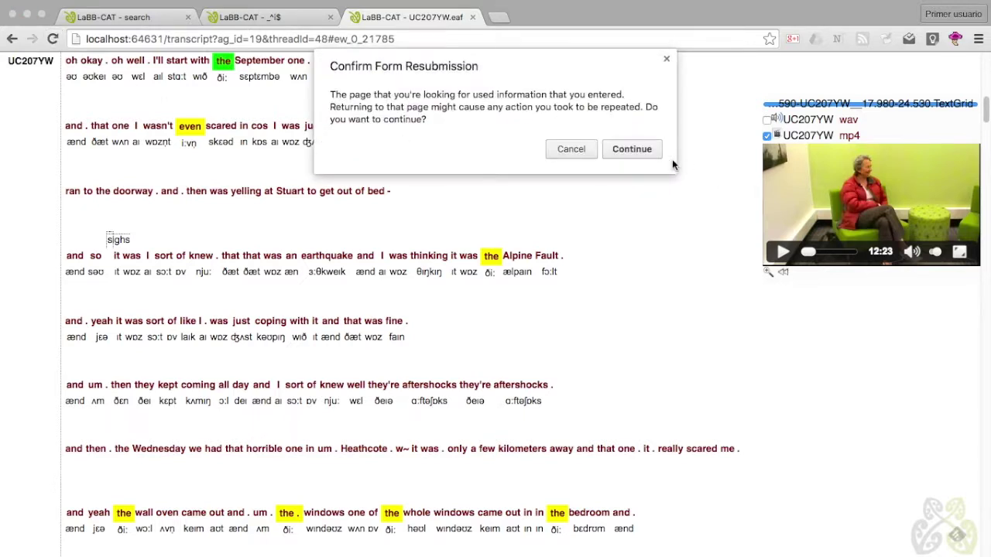
left_click(634, 151)
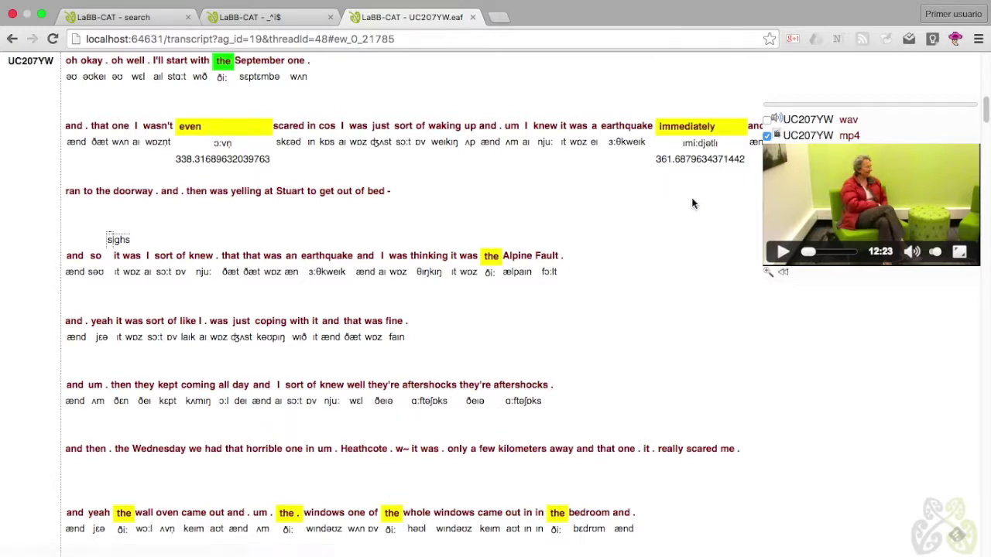
- Open the Text Grid of the utterance ending in "the Alpine Fault" in Praat and zoom in around "the"
left_click(492, 258)
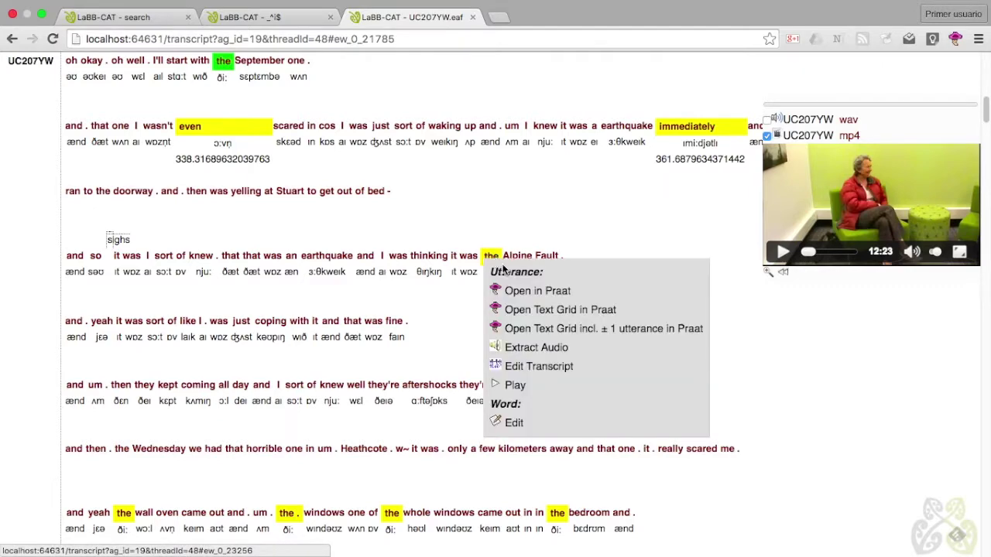
left_click(534, 310)
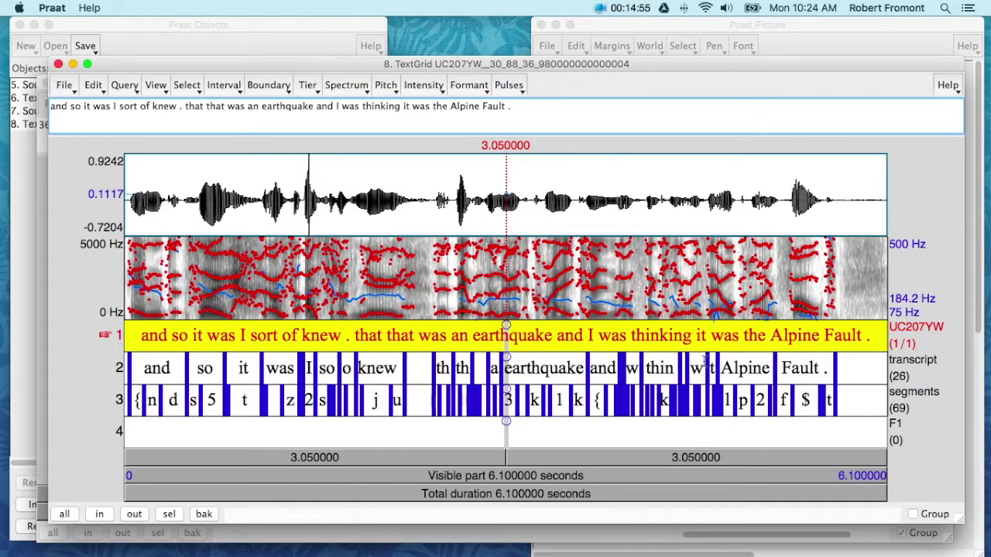
key("super+i")
key("super+i")
left_click_drag(616, 514, 632, 513)
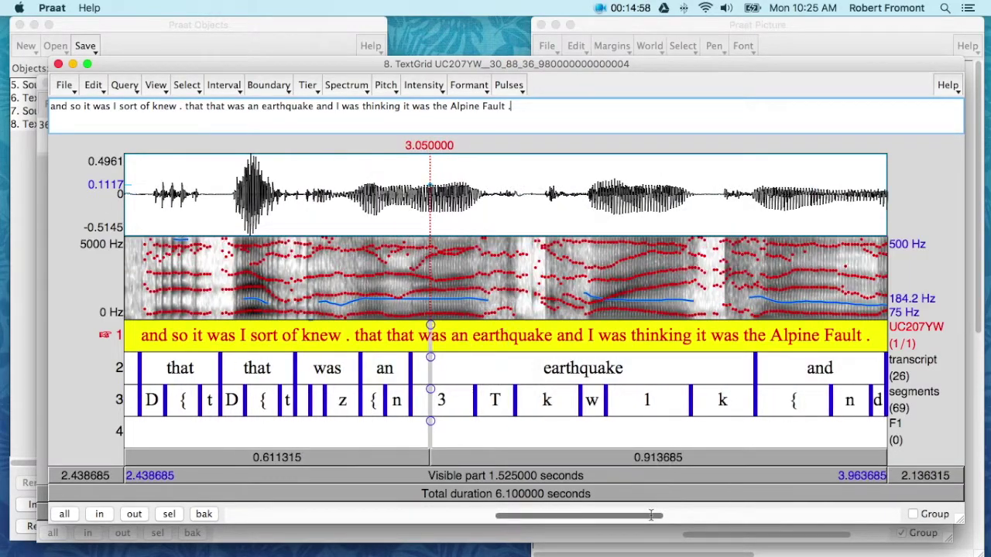
left_click_drag(632, 513, 746, 515)
key("super+i")
left_click_drag(692, 516, 728, 516)
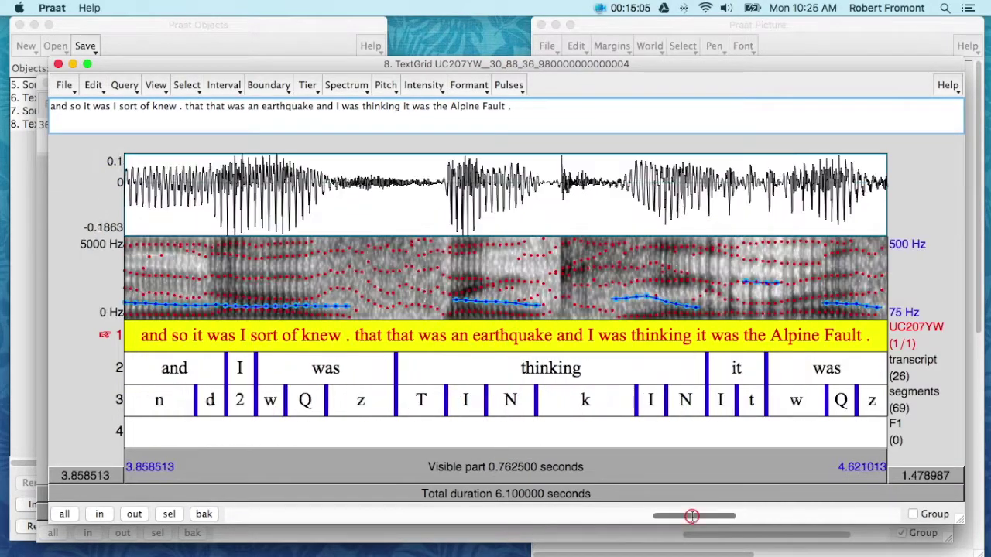
- Measure the first formant in "the" before "Alpine" and record the value on the F1 tier
left_click(662, 287)
key("F1")
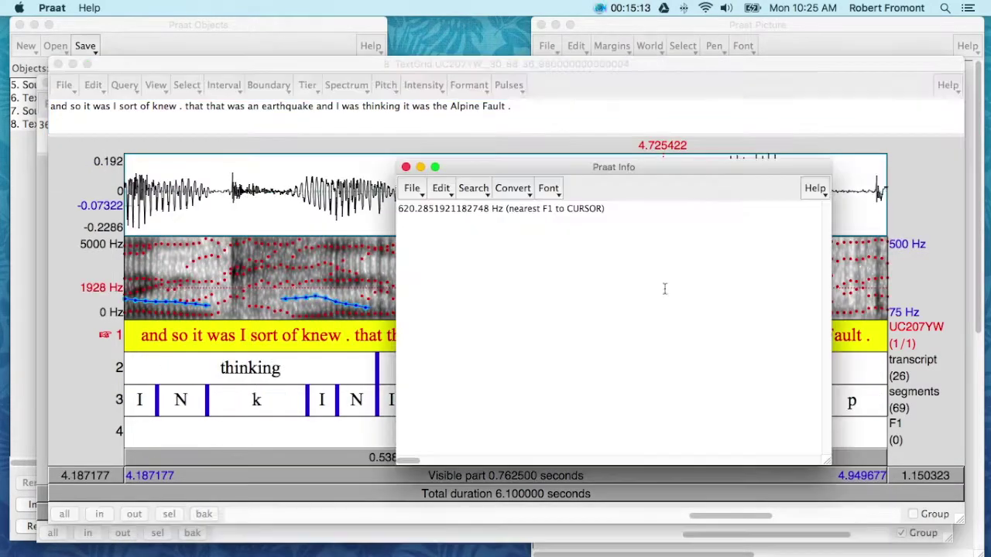
left_click(480, 247)
key("super+F4")
type("620.2851921182748")
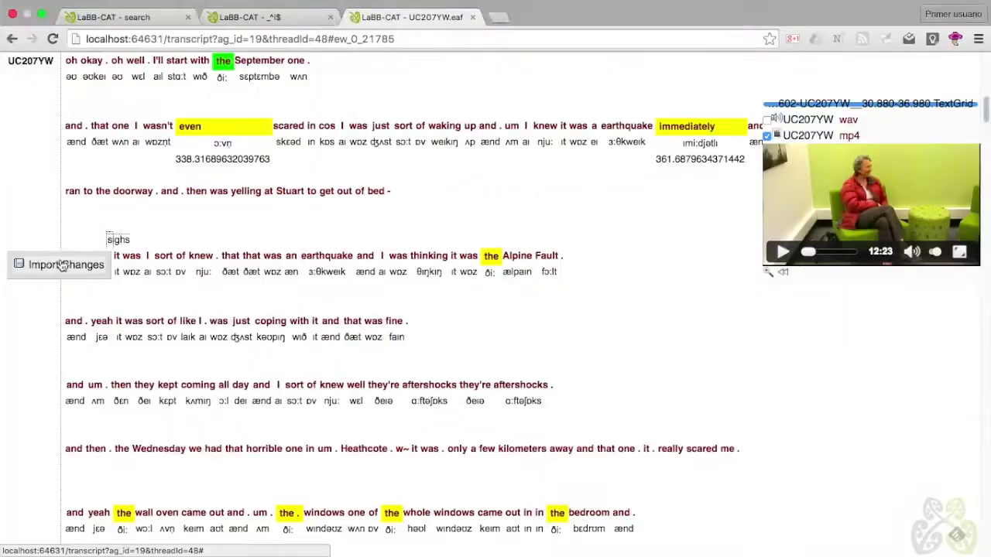
- Import the changes into LaBB-CAT and open the Text Grid of the "wall oven" utterance in Praat
left_click(44, 260)
key("Return")
left_click(298, 487)
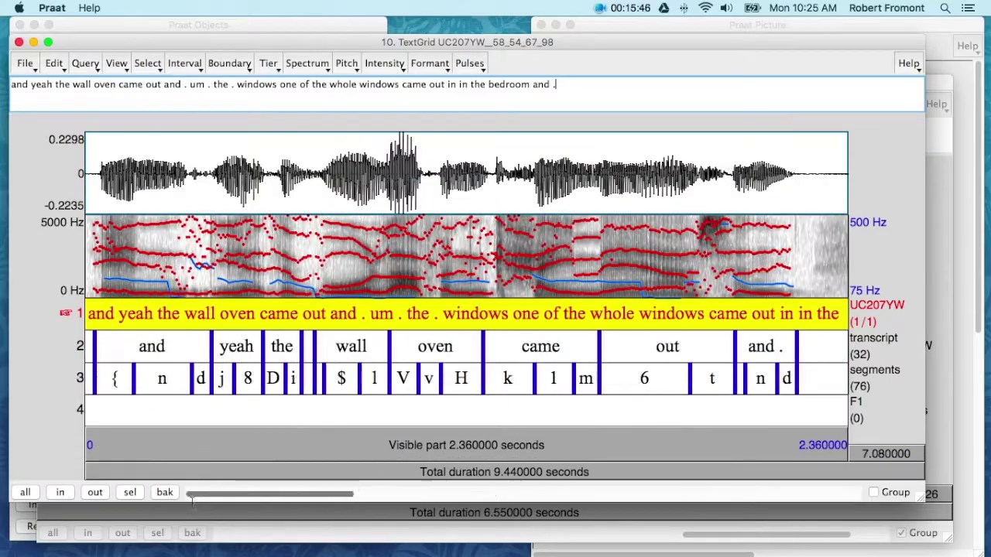
- Measure the first formant of the "i" in "the" before "wall" and paste the value on the F1 tier
left_click(290, 380)
left_click(291, 256)
key("F1")
left_click_drag(342, 226, 243, 226)
key("super+c")
key("super+w")
key("super+F4")
key("super+v")
- Measure the first formant of the "i" in "the" after "um" and paste the value on the F1 tier
left_click_drag(354, 493, 540, 493)
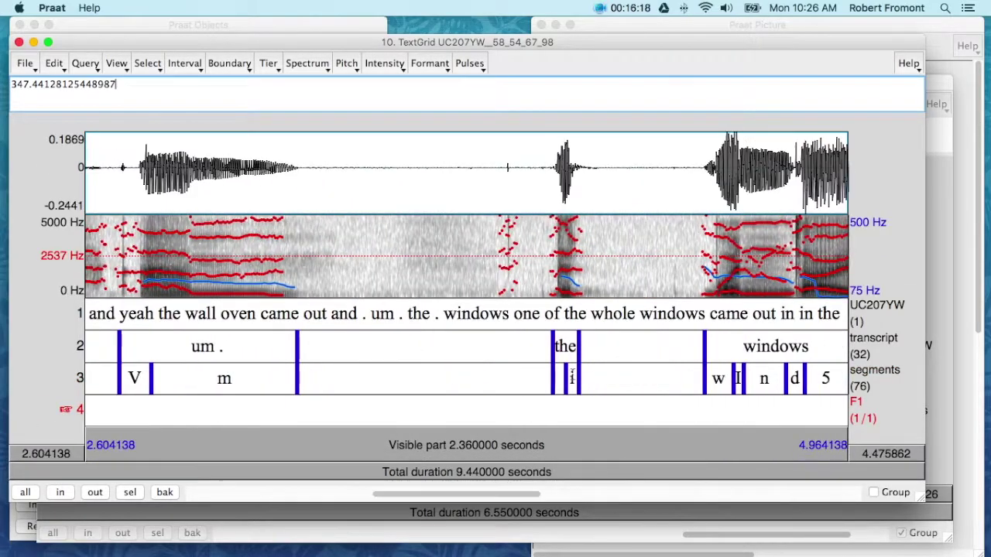
left_click(571, 378)
left_click(571, 255)
key("F1")
left_click_drag(153, 240, 49, 241)
key("super+c")
key("super+w")
key("super+v")
- Try to measure the first formant in "the" before "whole" and paste the value as an annotation
left_click_drag(530, 493, 635, 482)
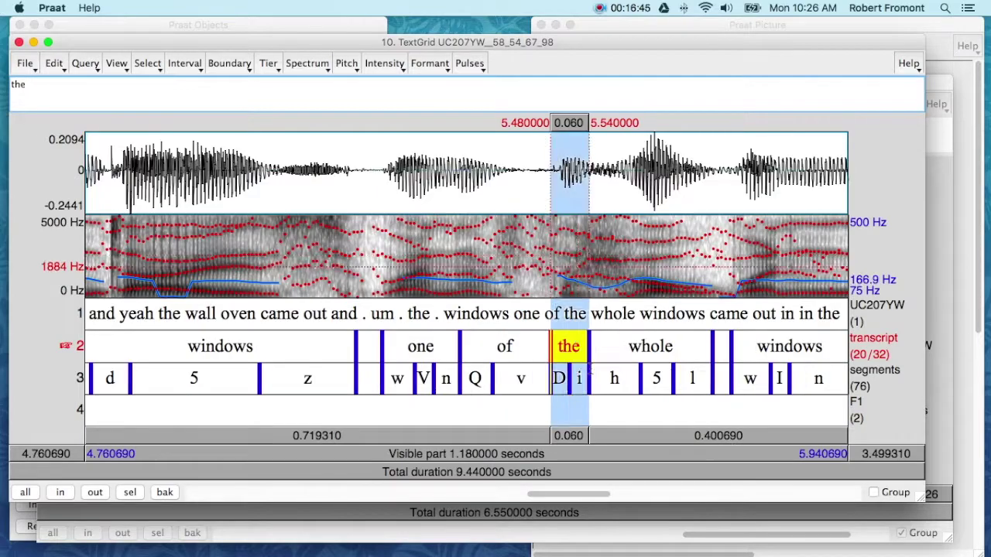
left_click(577, 256)
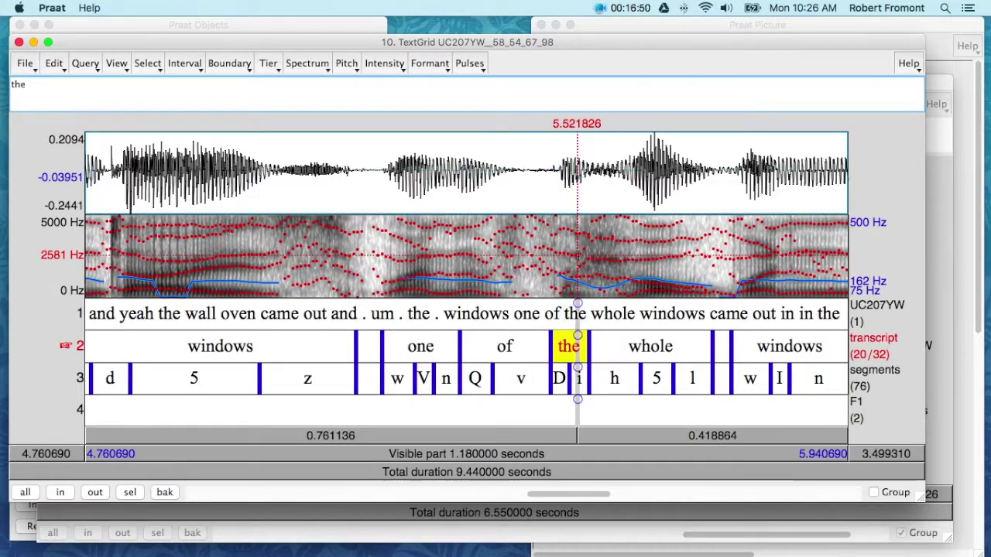
key("F1")
left_click_drag(429, 71, 339, 71)
key("super+c")
key("super+w")
key("super+v")
- Select the "i" segment of "the" before "whole", measure its first formant at the midpoint, and paste the value on the F1 tier
left_click(579, 378)
left_click(580, 256)
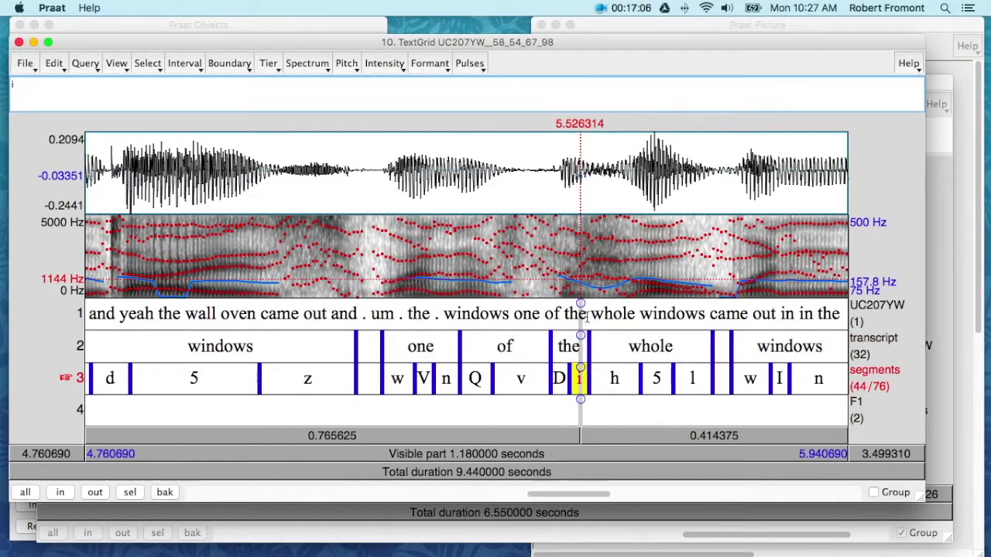
key("F1")
left_click_drag(441, 292, 346, 292)
key("super+c")
key("super+w")
left_click(579, 409)
key("super+v")
- Measure the first formant of the "i" in "the" before "bedroom" and paste the value on the F1 tier
left_click_drag(587, 492, 727, 491)
left_click(615, 378)
left_click(617, 271)
key("F1")
double_click(267, 117)
key("super+c")
left_click(229, 75)
key("super+F4")
key("super+v")
- Close the TextGrid editor, import its changes into LaBB-CAT, and reload the transcript with form resubmission
left_click(20, 41)
left_click(73, 513)
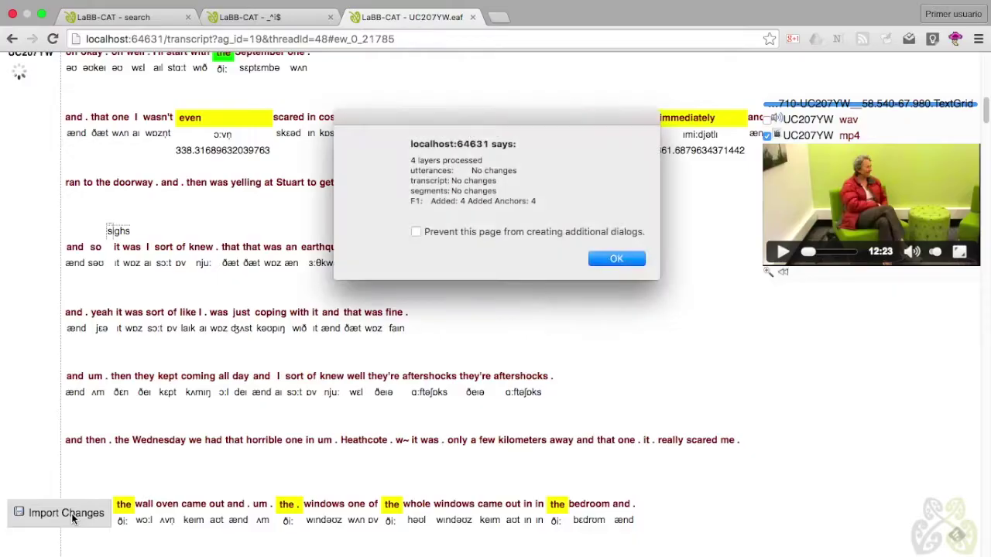
left_click(615, 260)
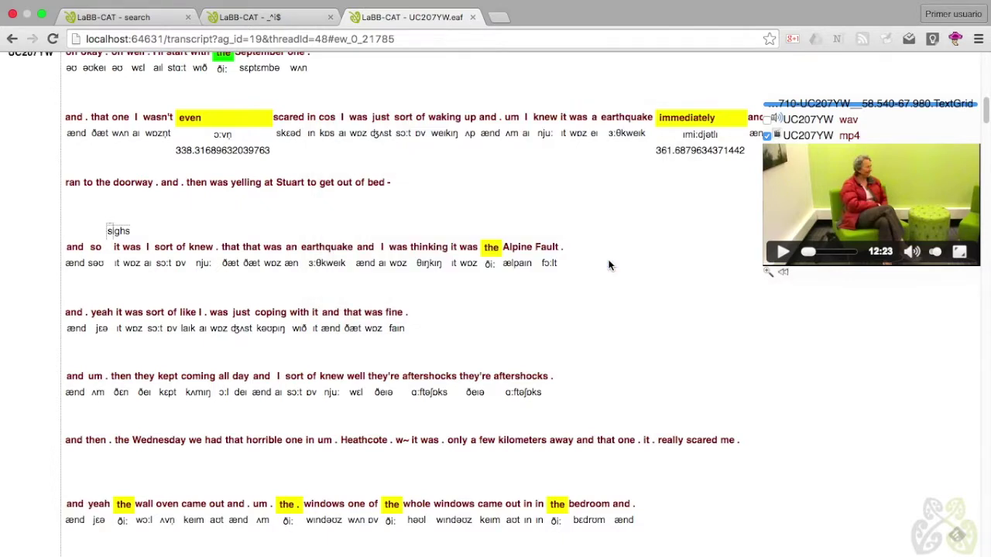
left_click(53, 38)
left_click(631, 149)
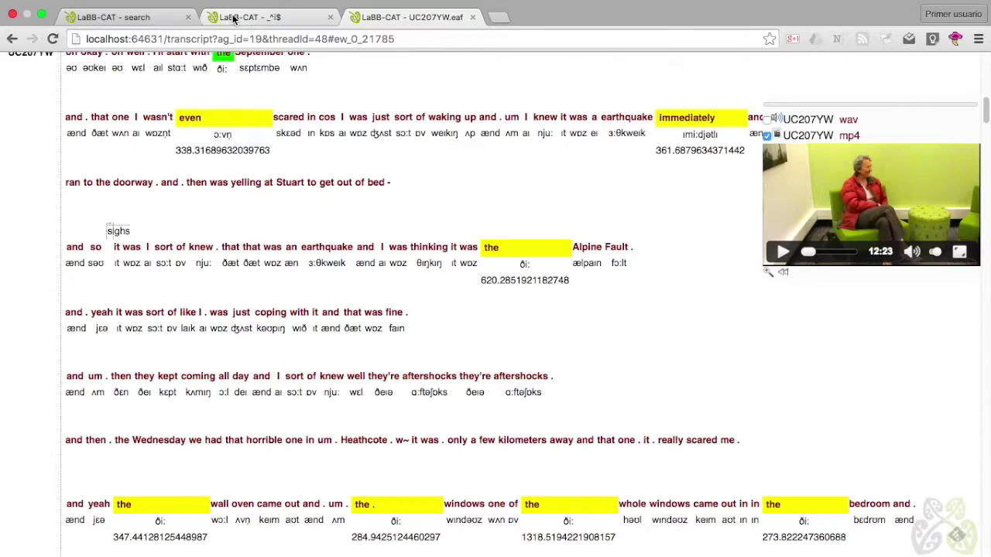
- Rerun the segments search for "i" and go to the export options below the new results list
left_click(155, 17)
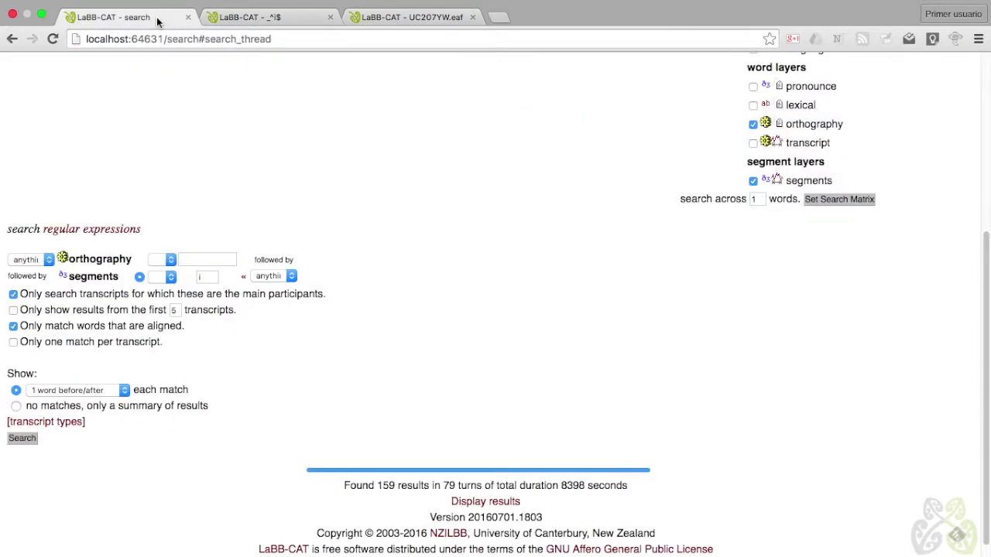
left_click(24, 438)
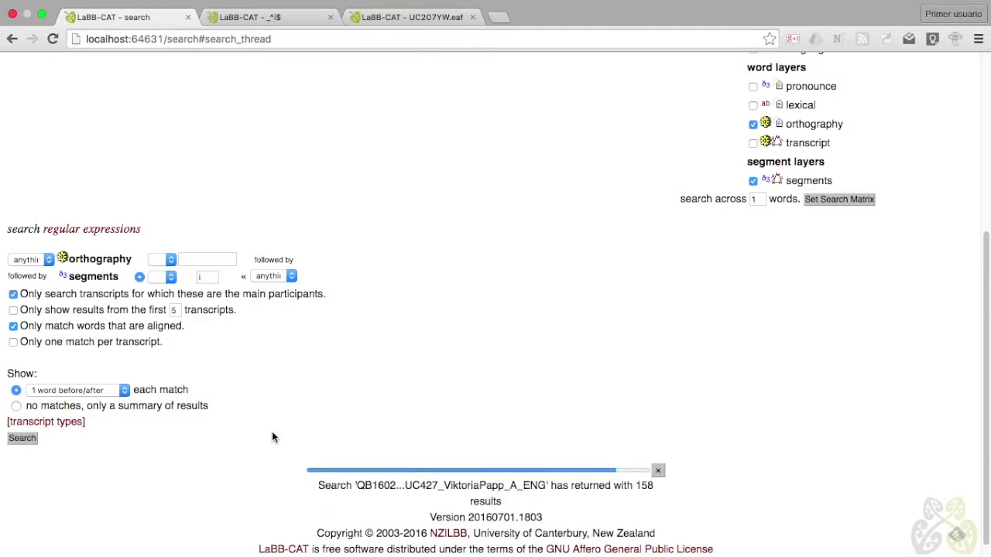
scroll(272, 437, "down", 3)
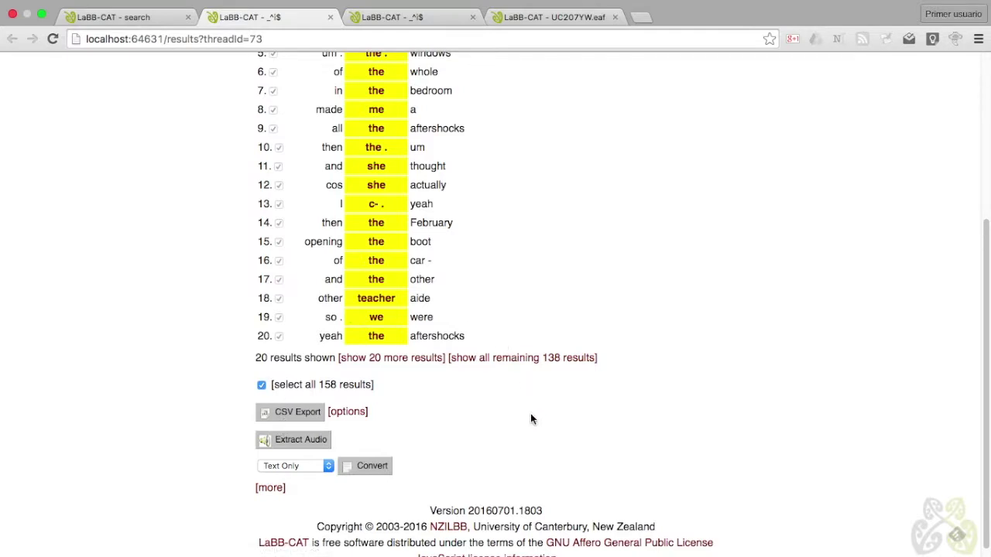
- Export the selected search results to CSV with the F1 segment layer included, saving results_i.csv on the Desktop
left_click(348, 412)
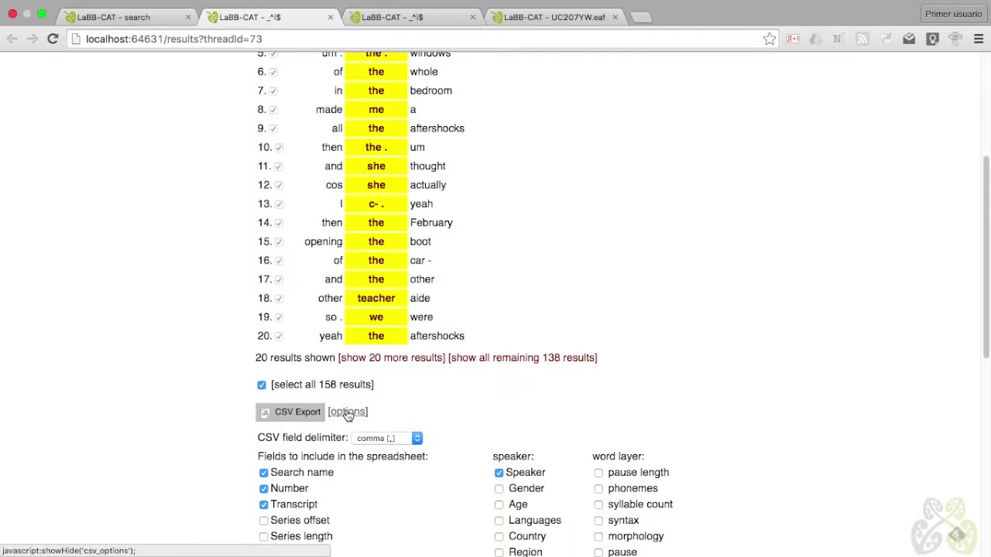
scroll(771, 422, "down", 2)
scroll(771, 427, "down", 5)
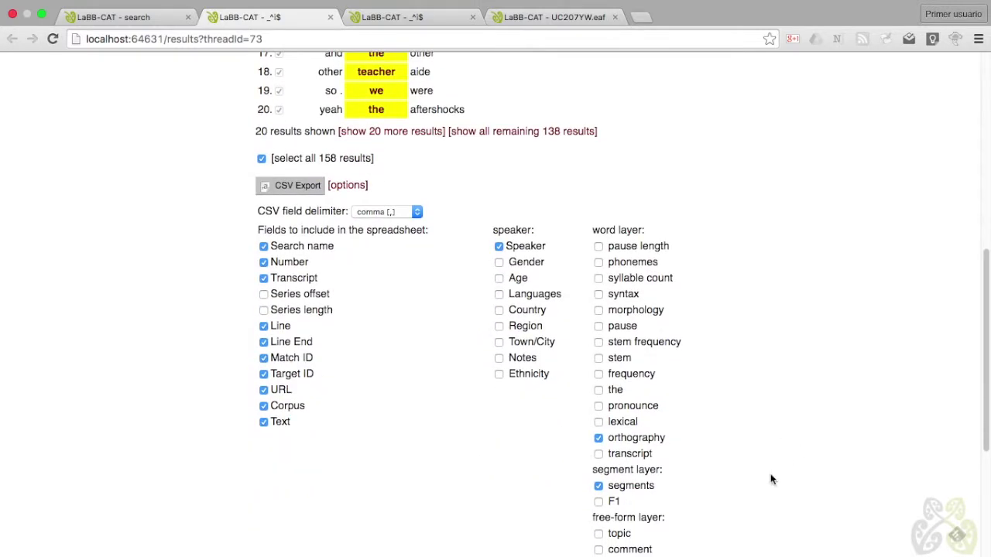
left_click(598, 502)
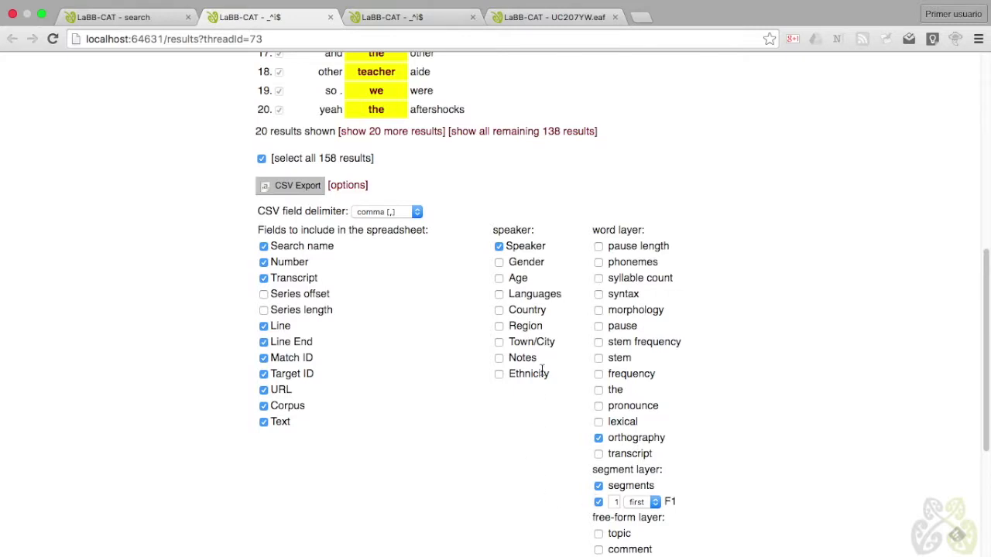
left_click(308, 190)
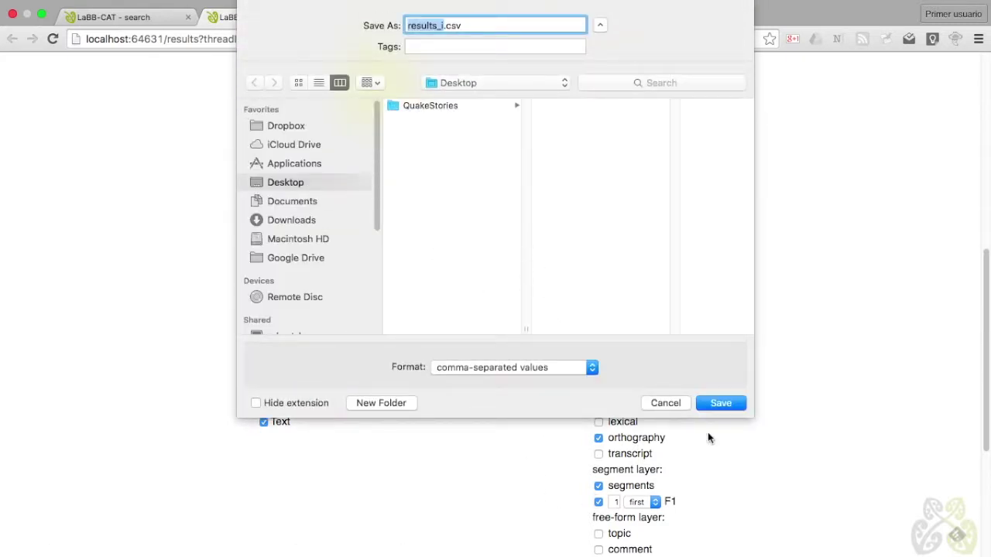
left_click(717, 402)
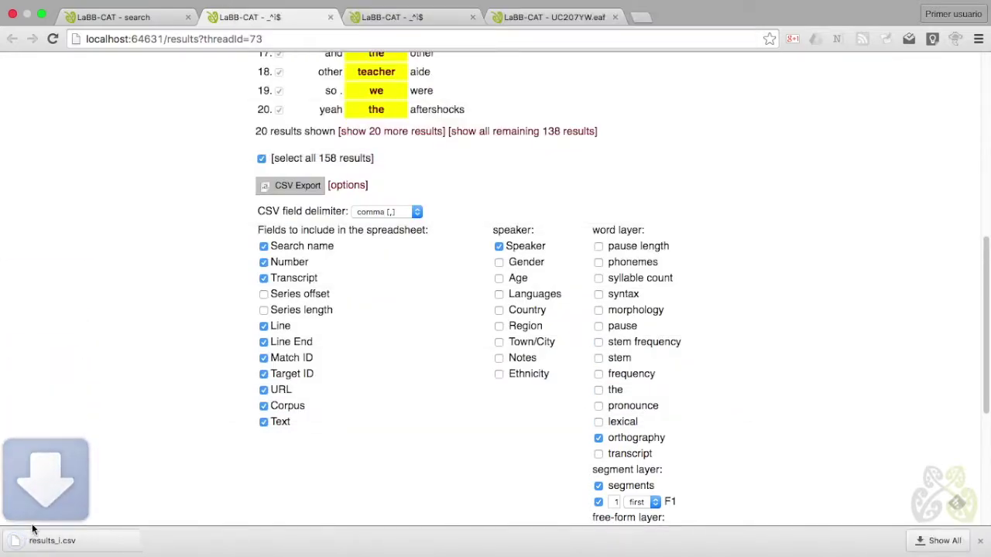
- Open results_i.csv in OpenOffice Calc as comma-separated text and examine the Match F1, Target F1 and Target F1 start columns
left_click(52, 541)
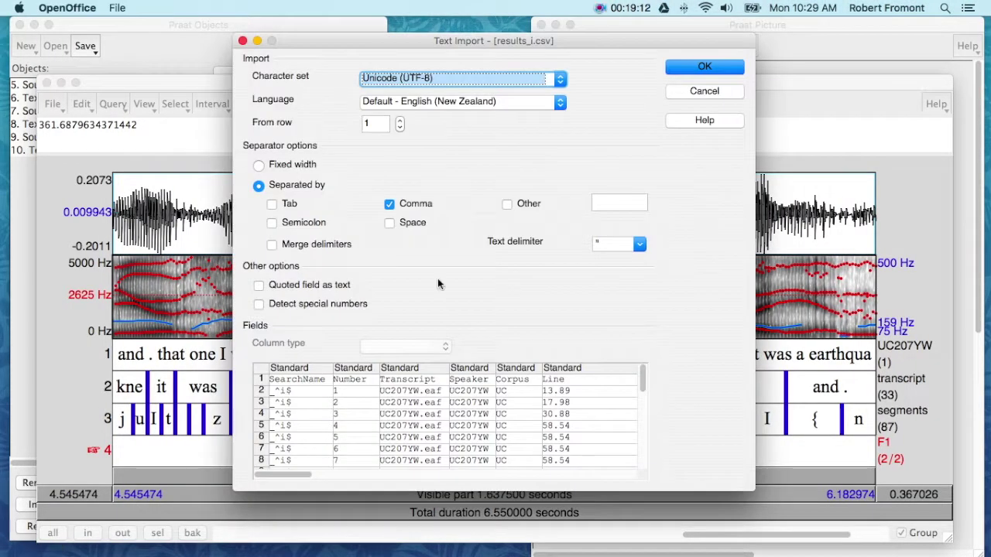
left_click(684, 65)
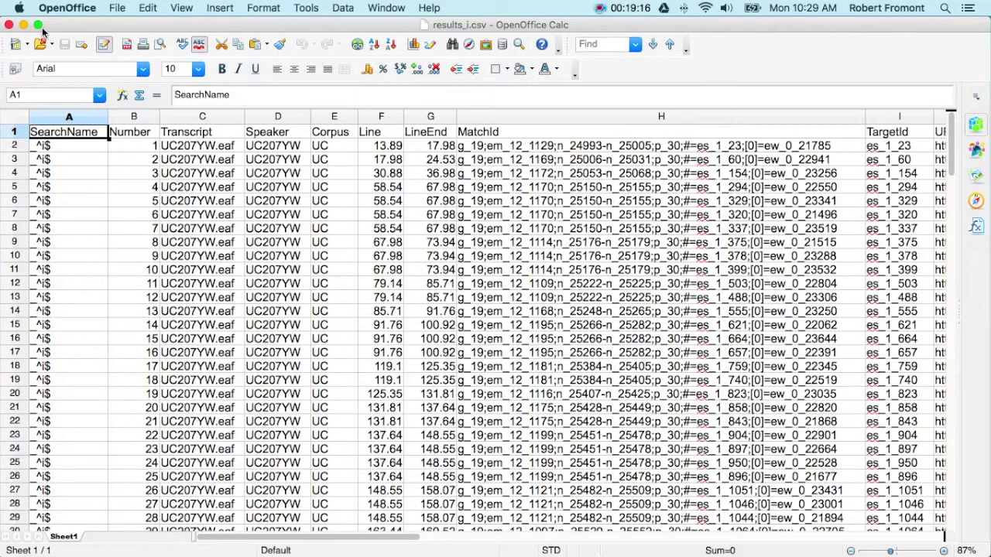
left_click(38, 25)
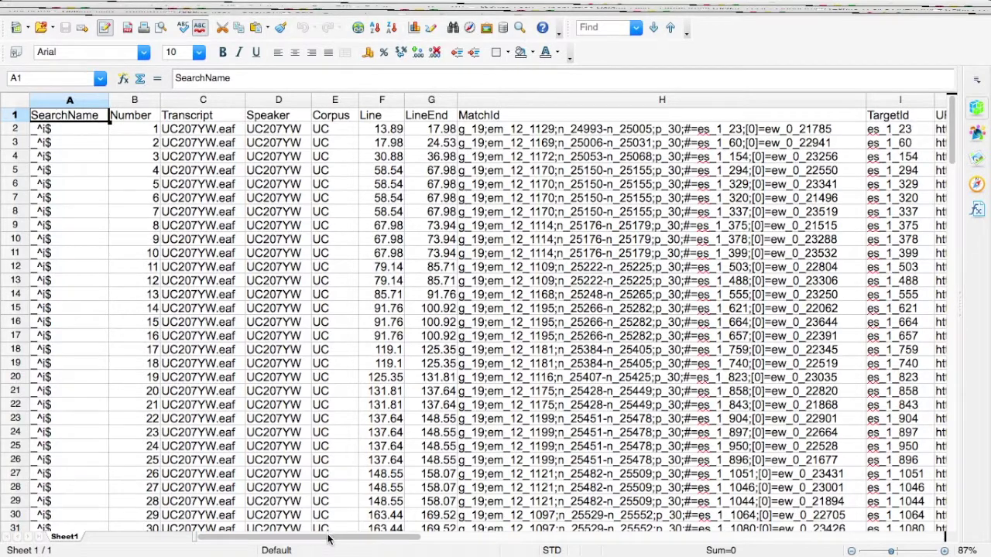
left_click_drag(330, 542, 639, 541)
left_click(600, 120)
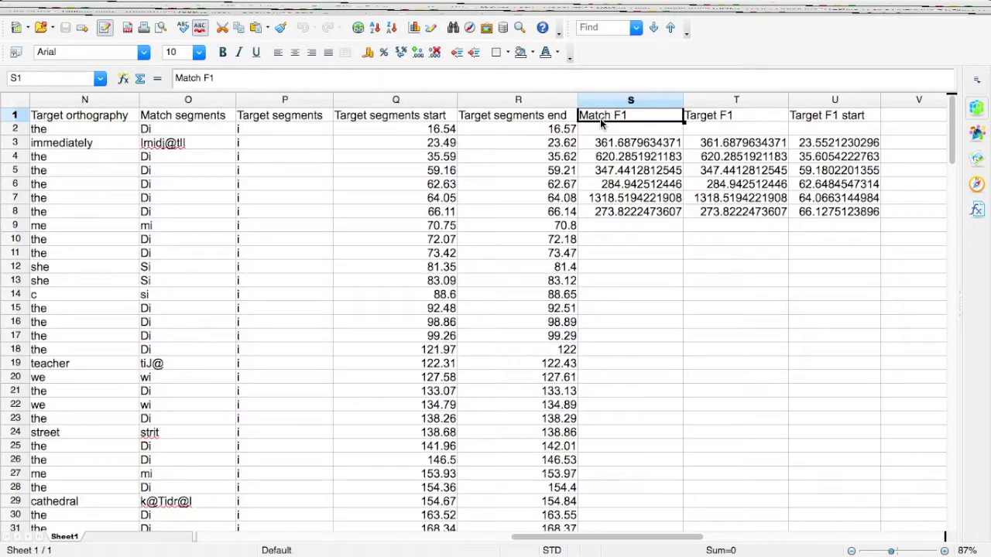
left_click(722, 121)
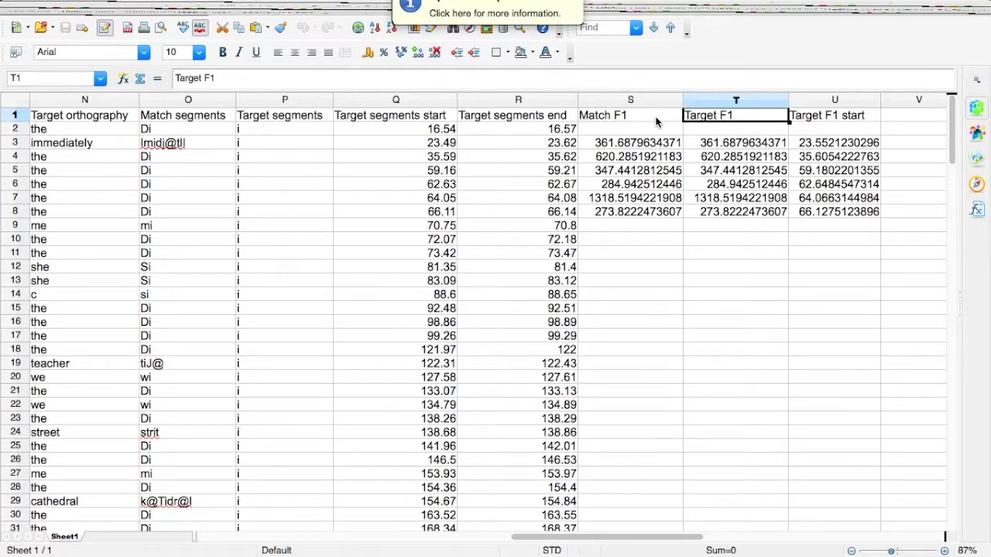
left_click(822, 120)
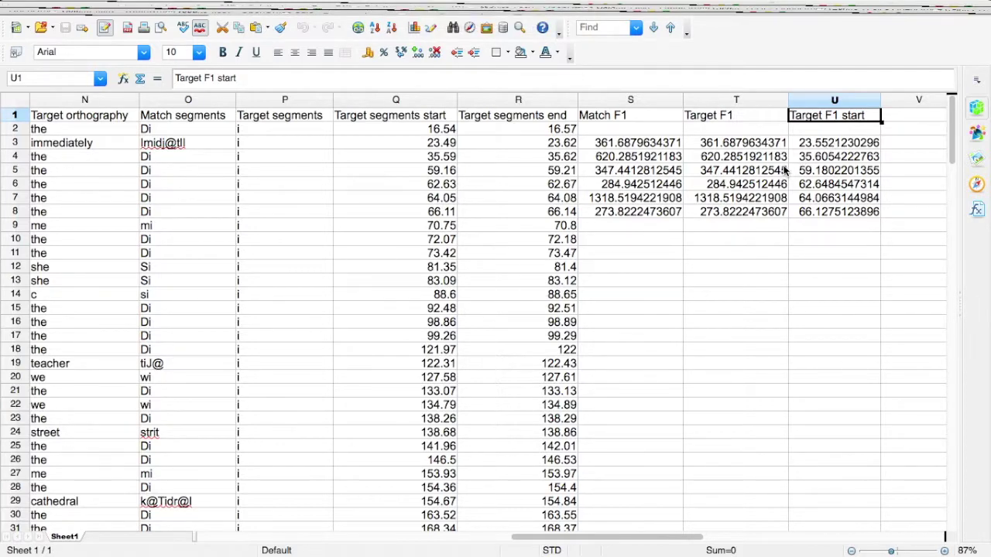
- Switch back to LaBB-CAT in Chrome and review the system attributes for the Praat Path and the third-party tool installation section
key("super+Tab")
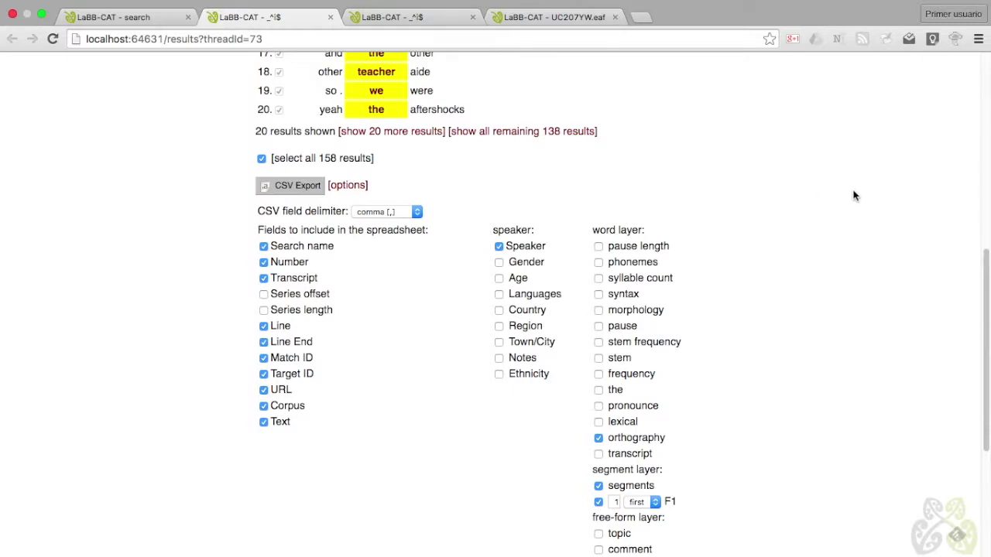
left_click_drag(985, 268, 985, 69)
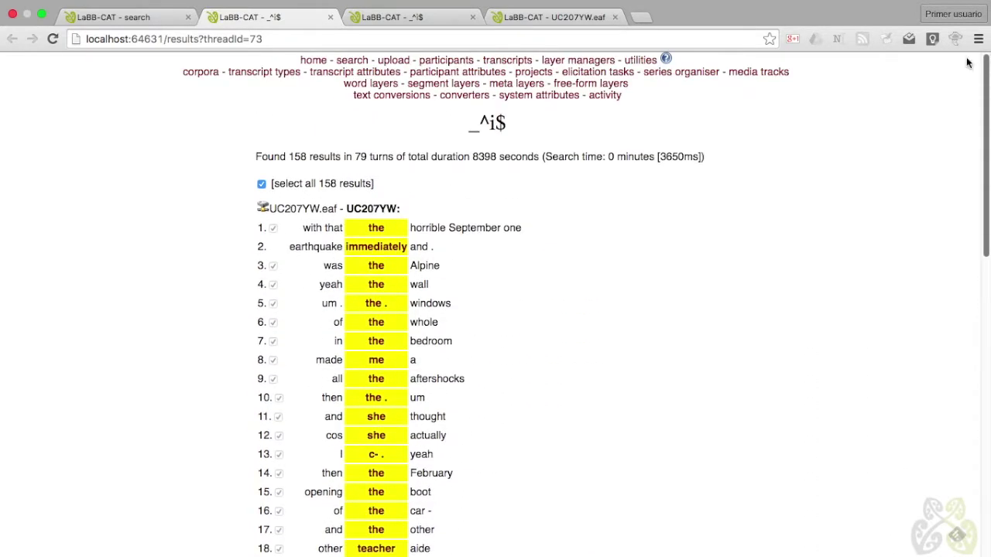
left_click(559, 98)
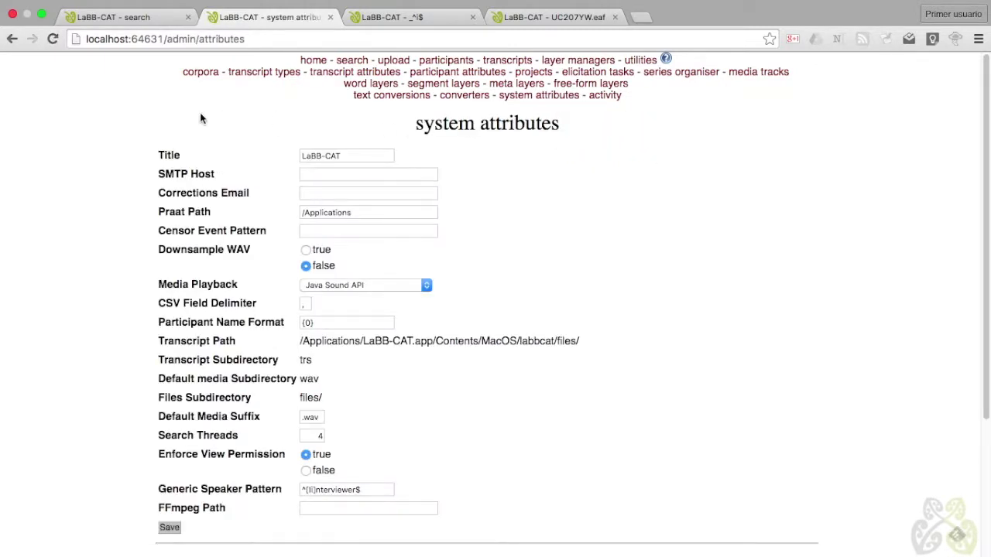
mouse_move(205, 212)
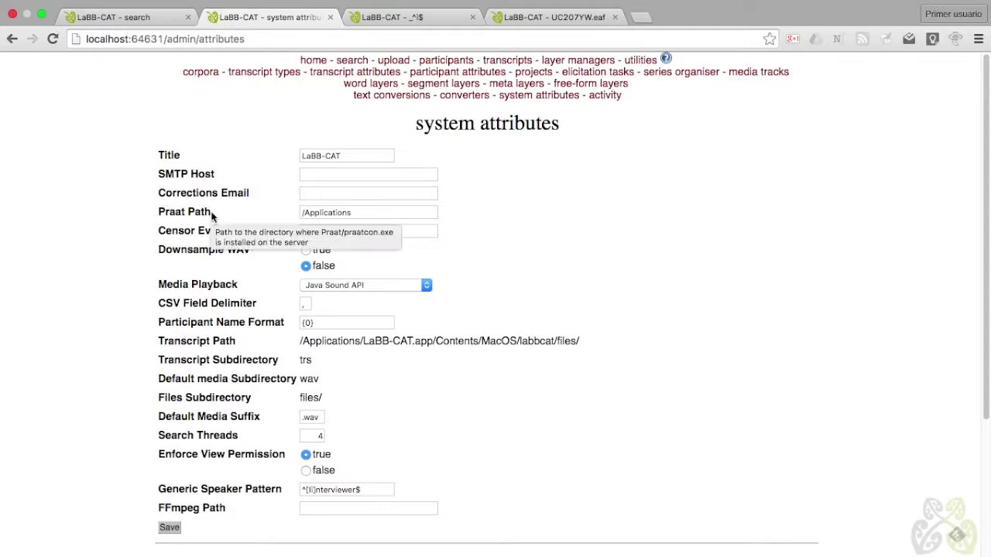
left_click(361, 212)
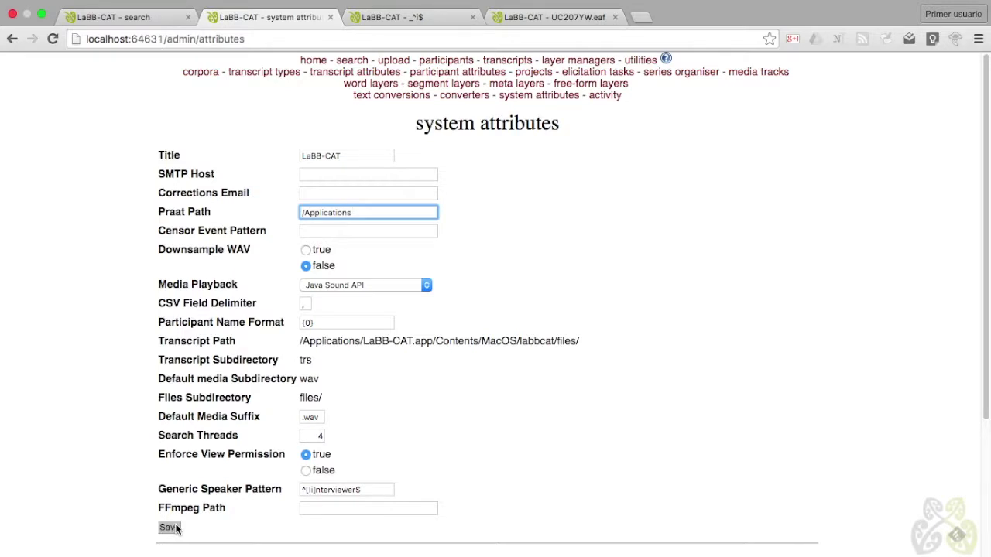
scroll(457, 443, "down", 3)
scroll(457, 442, "down", 5)
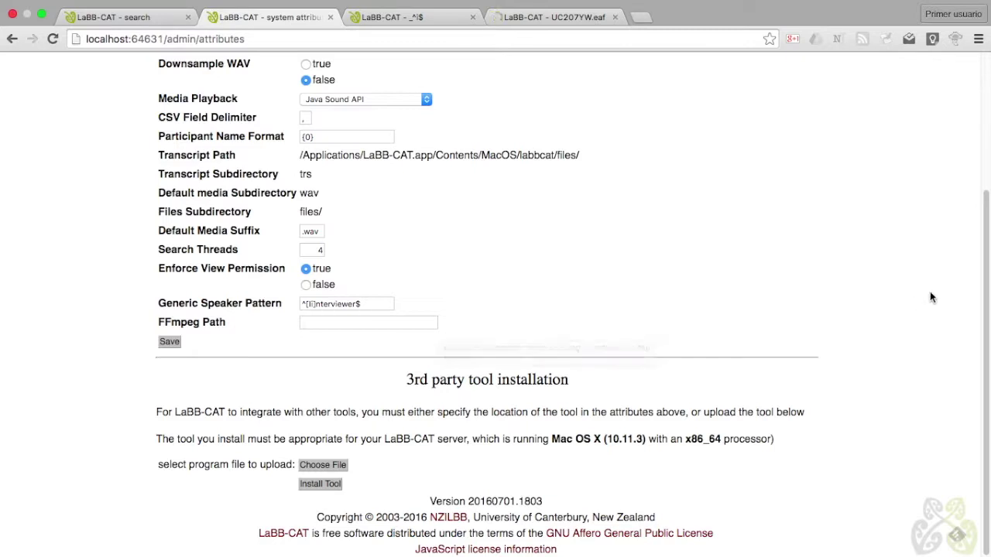
scroll(966, 107, "up", 5)
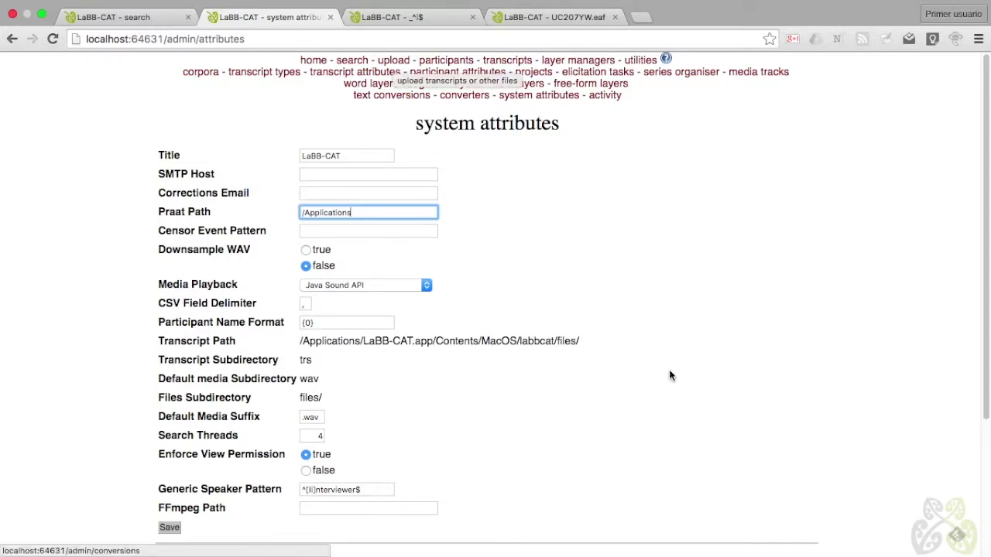
left_click(395, 65)
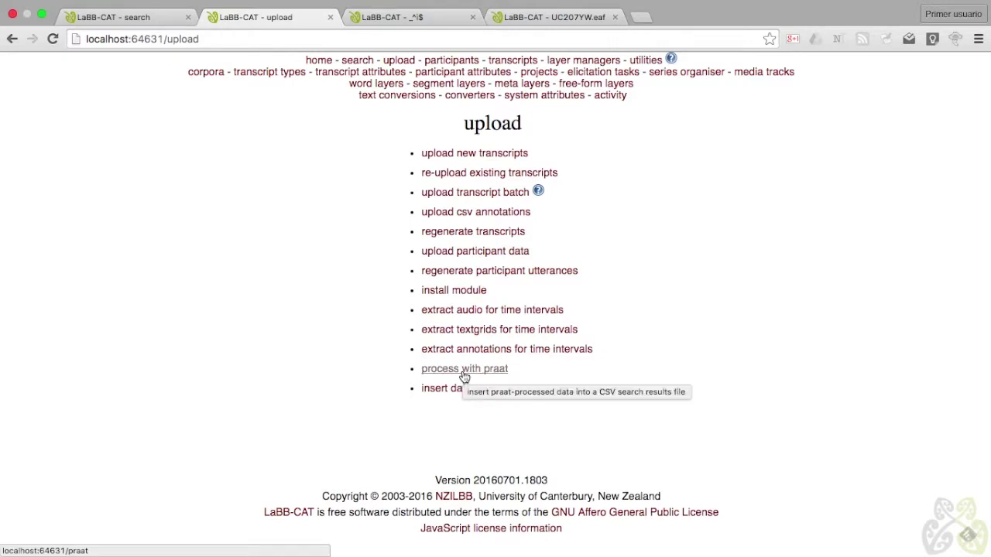
left_click(514, 96)
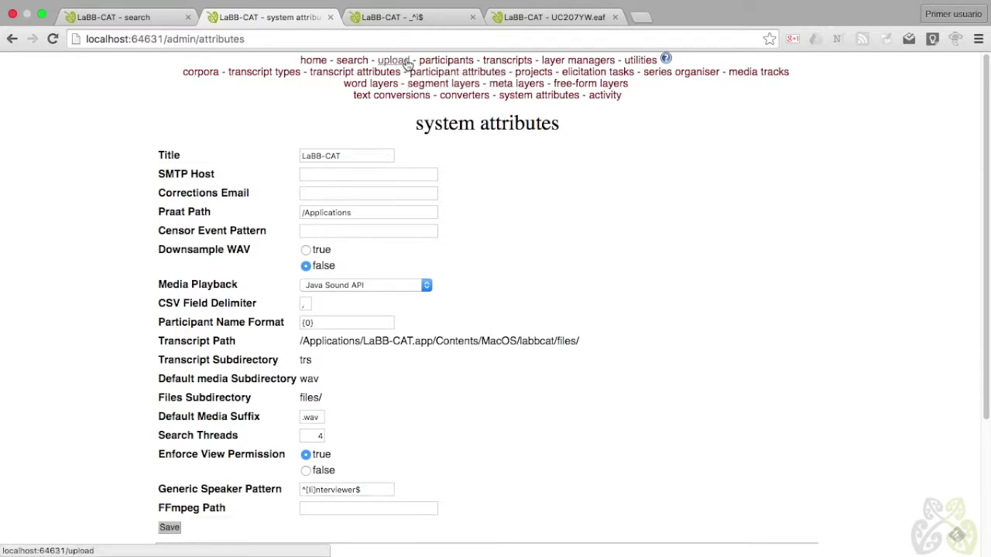
- Upload results_i.csv from the Desktop for processing with Praat
left_click(403, 60)
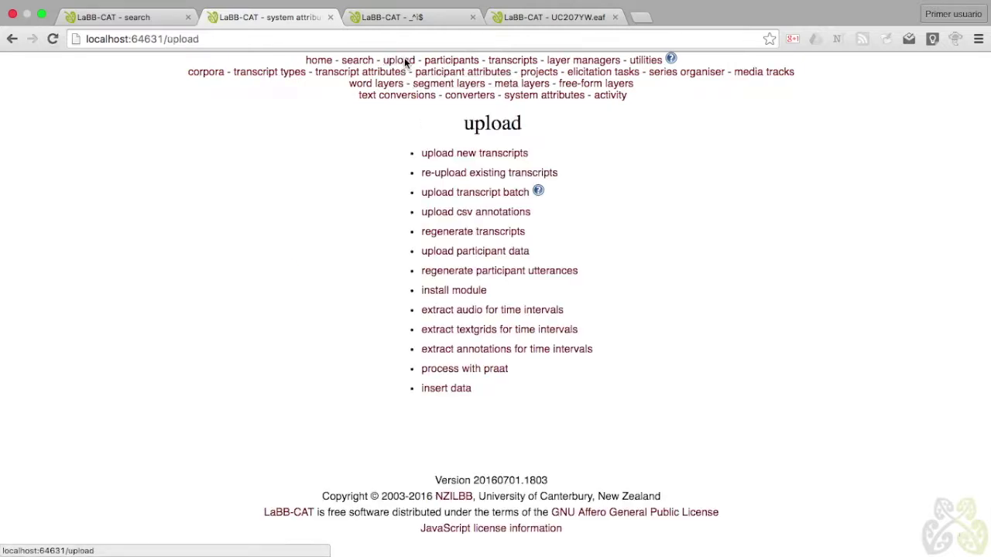
left_click(453, 369)
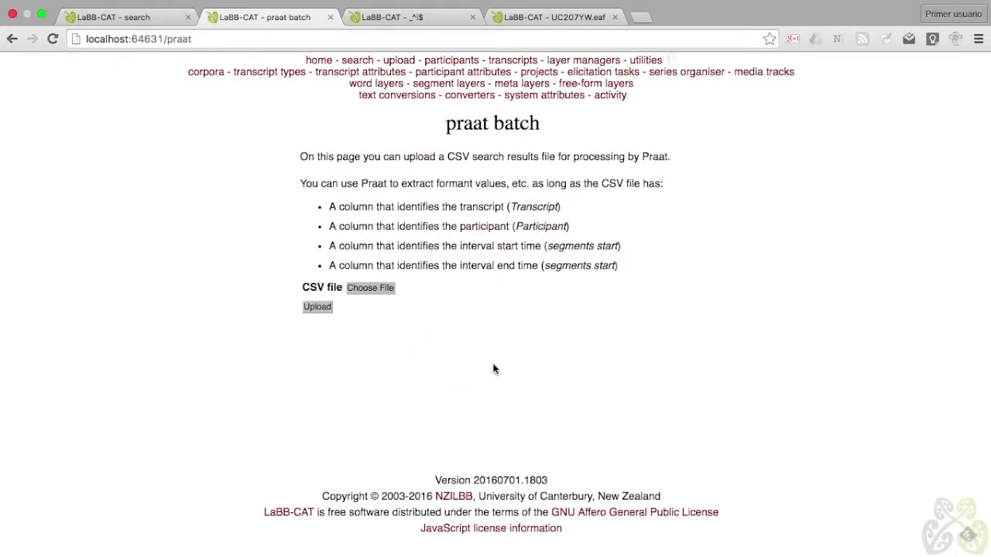
left_click(366, 288)
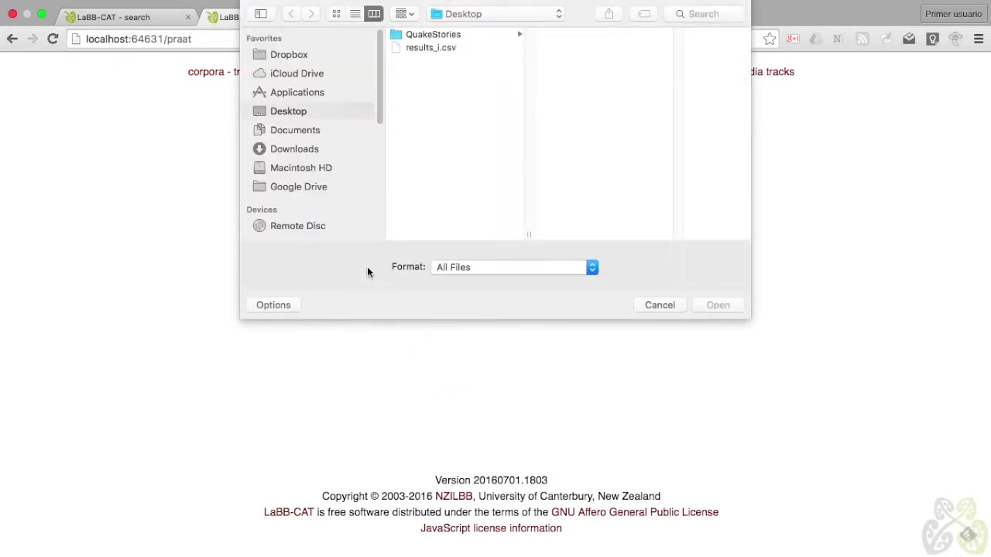
left_click(431, 47)
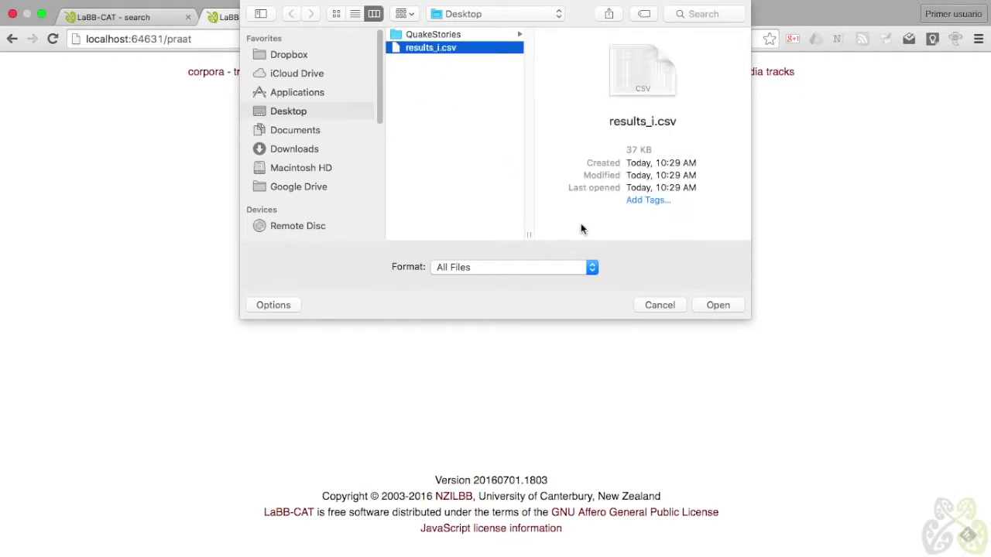
left_click(712, 305)
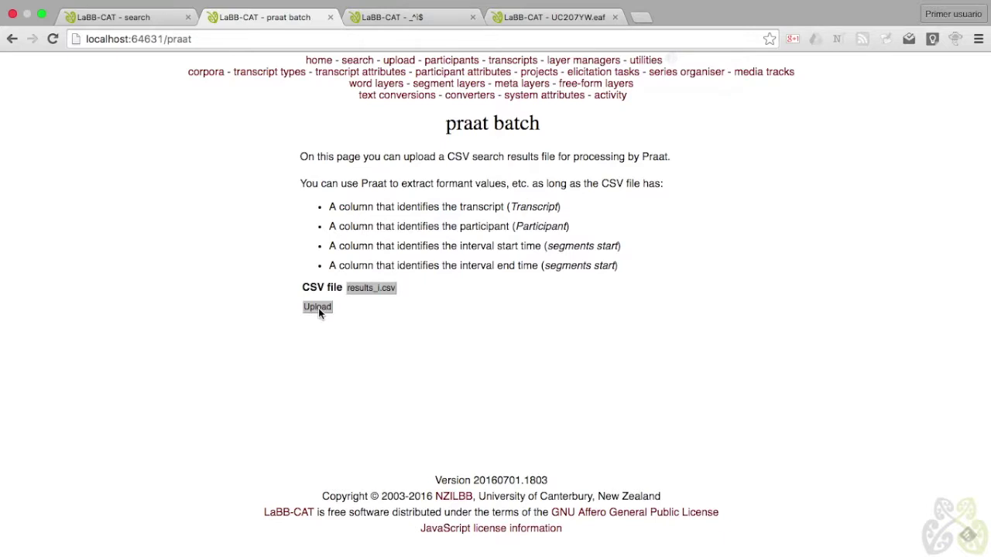
left_click(318, 308)
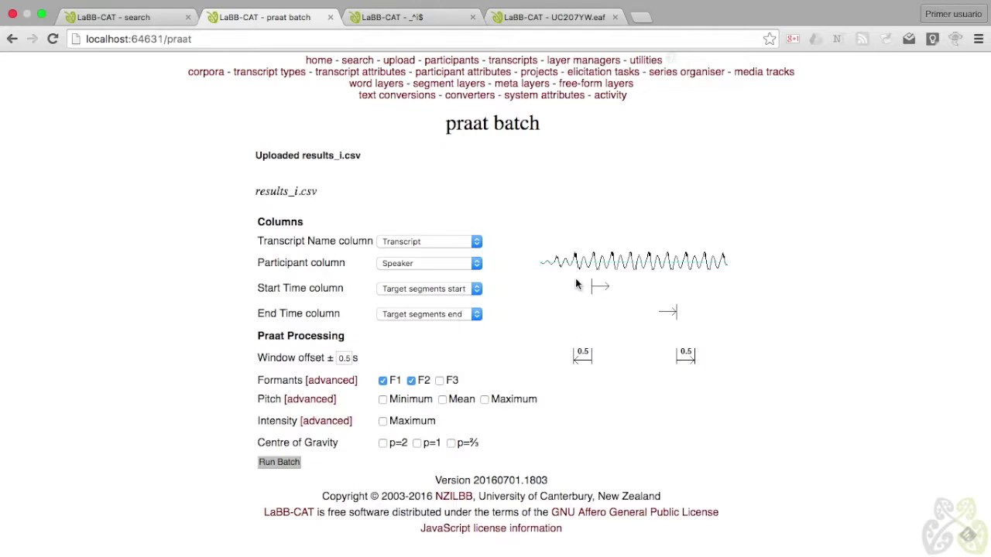
- Run the Praat batch for F1 and F2 with the advanced formant options shown, and save the measurements CSV to the Desktop
mouse_move(576, 285)
mouse_move(662, 367)
left_click(343, 386)
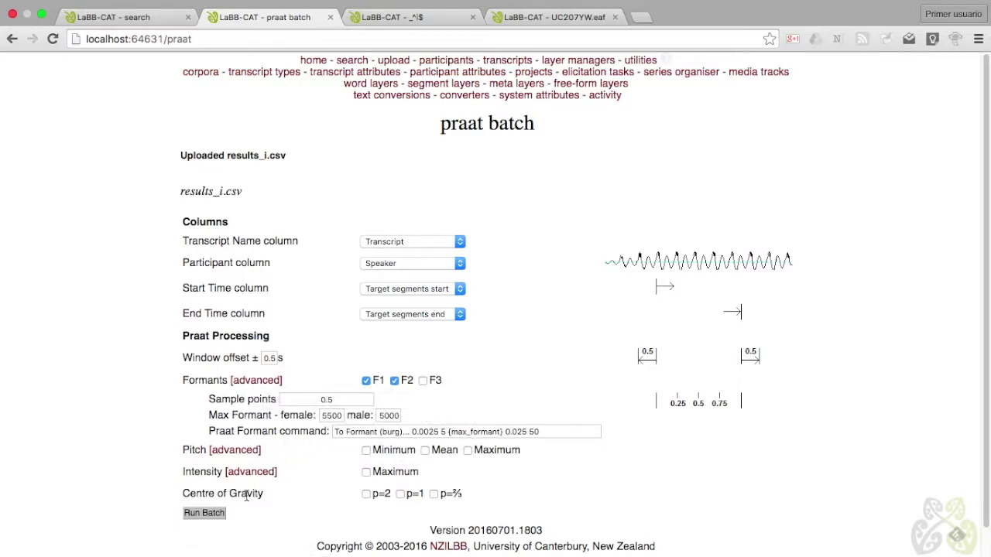
left_click(206, 513)
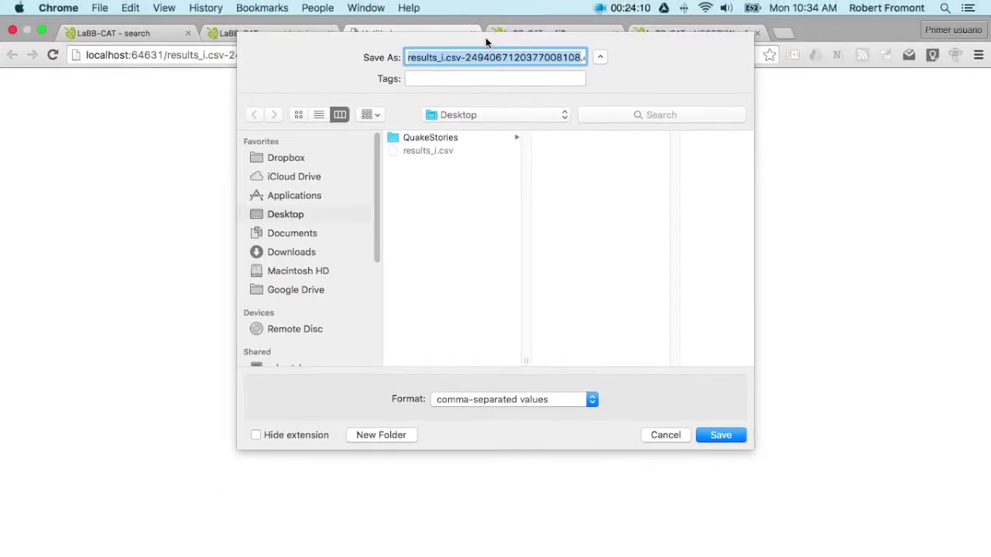
left_click(722, 435)
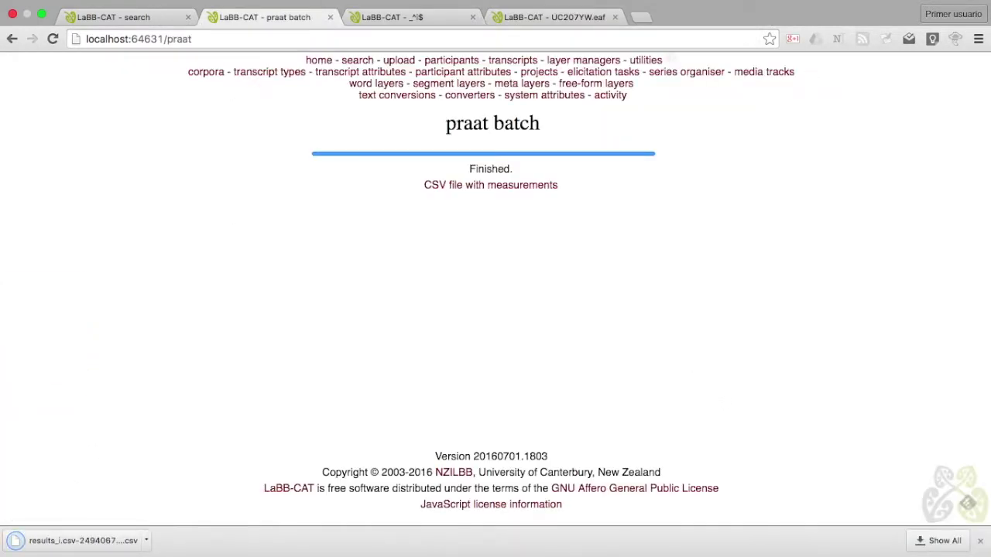
- Open the downloaded measurements CSV in OpenOffice Calc as comma-separated text in a full-screen window
left_click(47, 542)
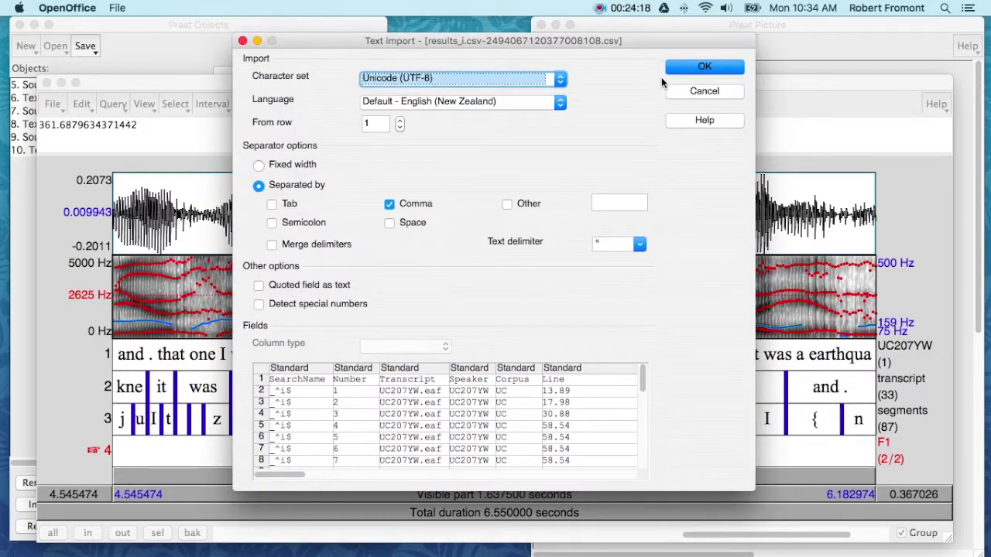
left_click(678, 68)
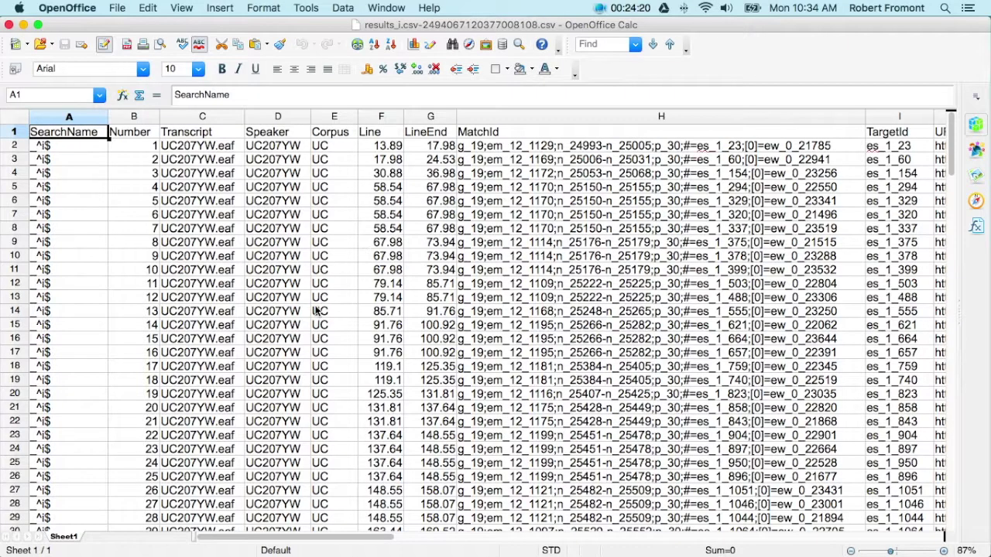
left_click(37, 24)
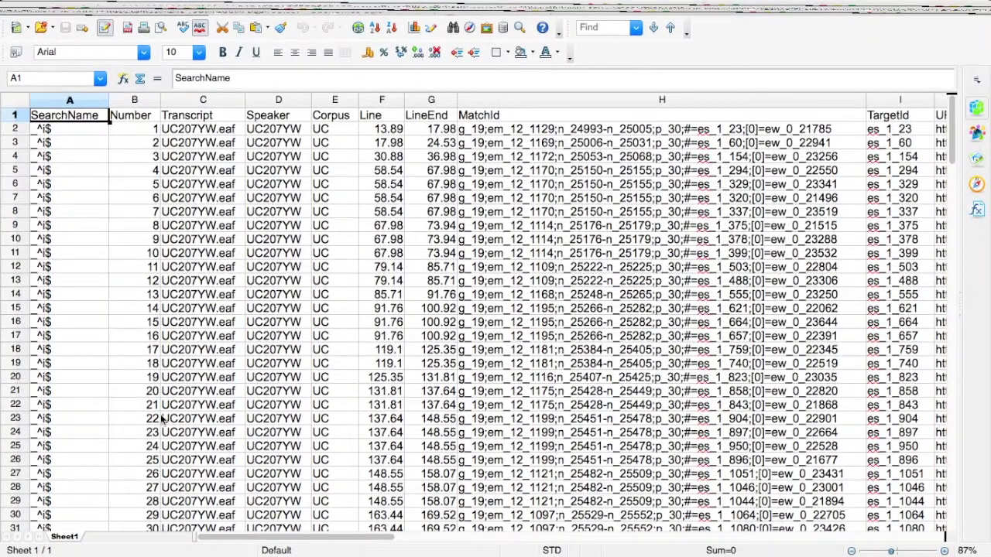
- Examine the added time_0.5, F1-time_0.5, F2-time_0.5 and Error columns of the measurements spreadsheet
left_click_drag(289, 539, 635, 544)
left_click_drag(605, 104, 794, 106)
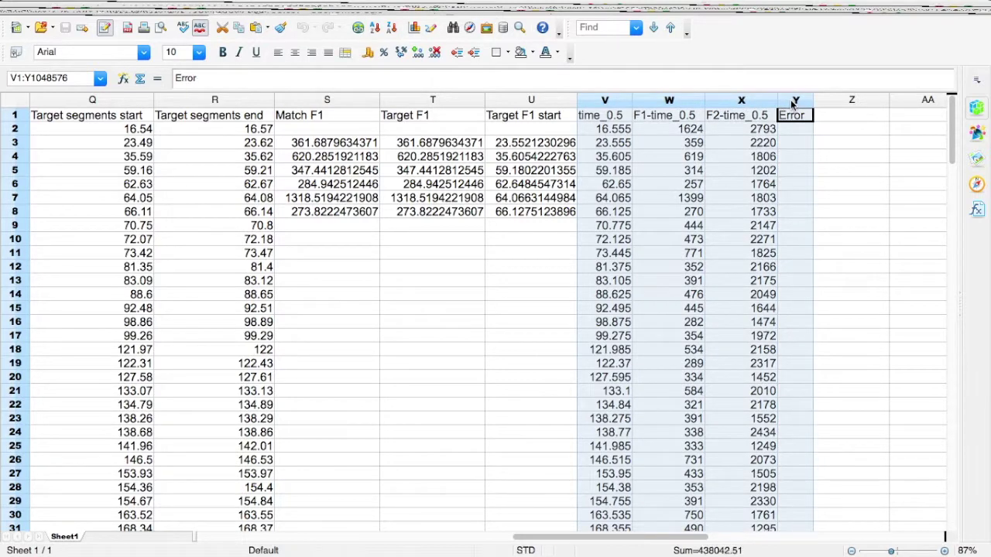
left_click(609, 134)
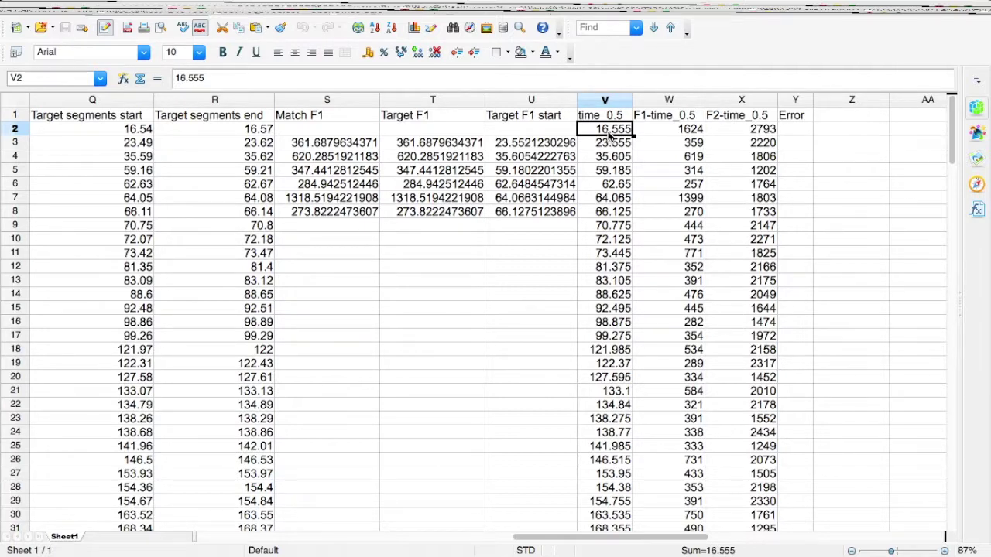
left_click(680, 133)
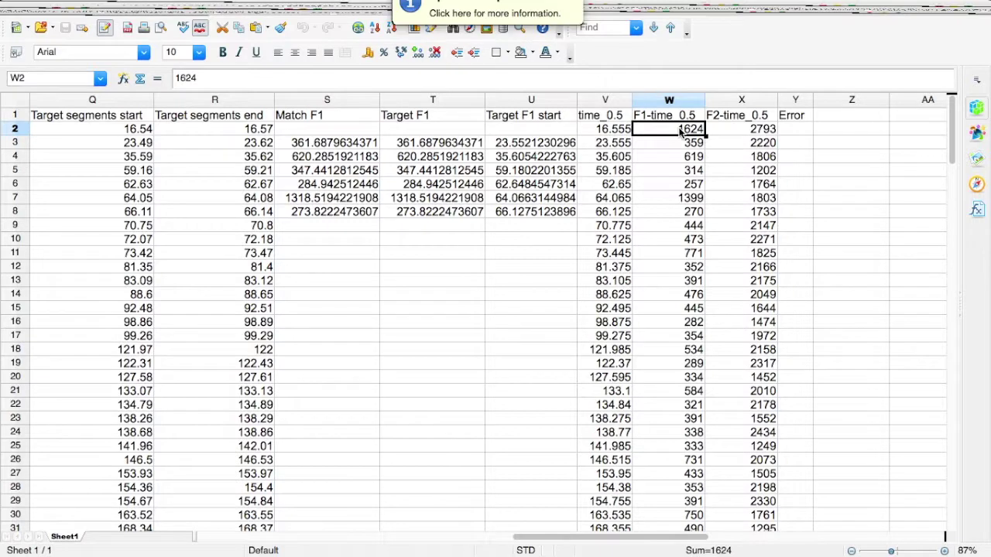
left_click(756, 130)
left_click(689, 133)
left_click(737, 131)
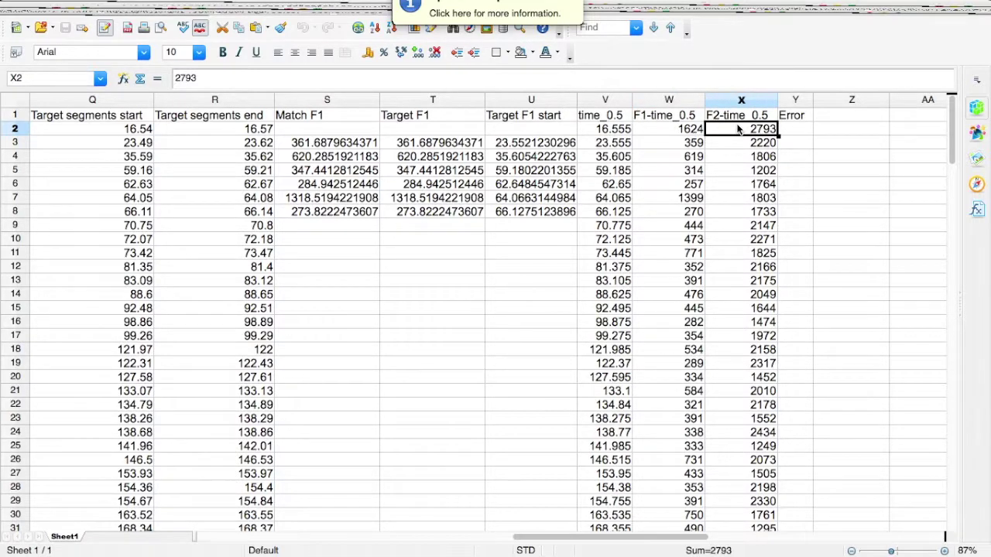
left_click(795, 128)
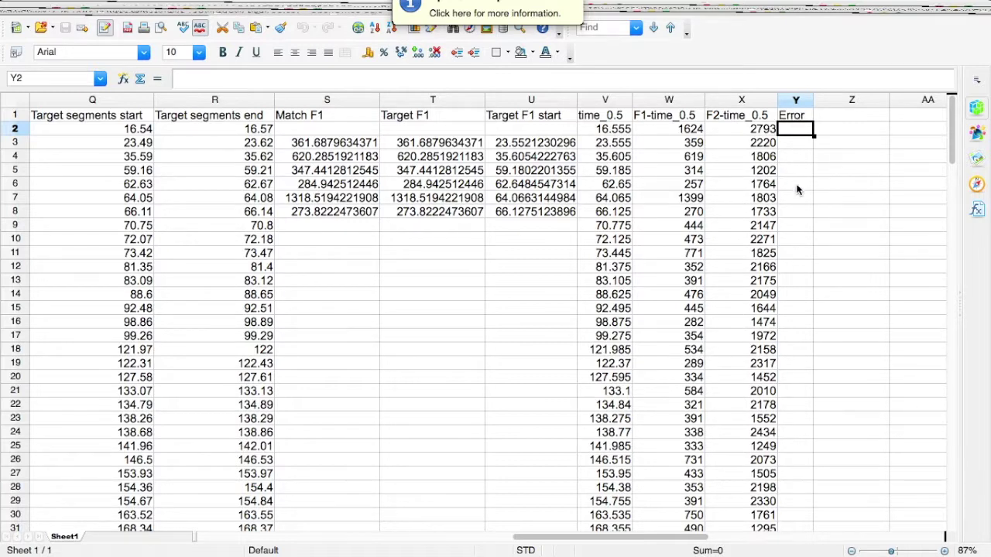